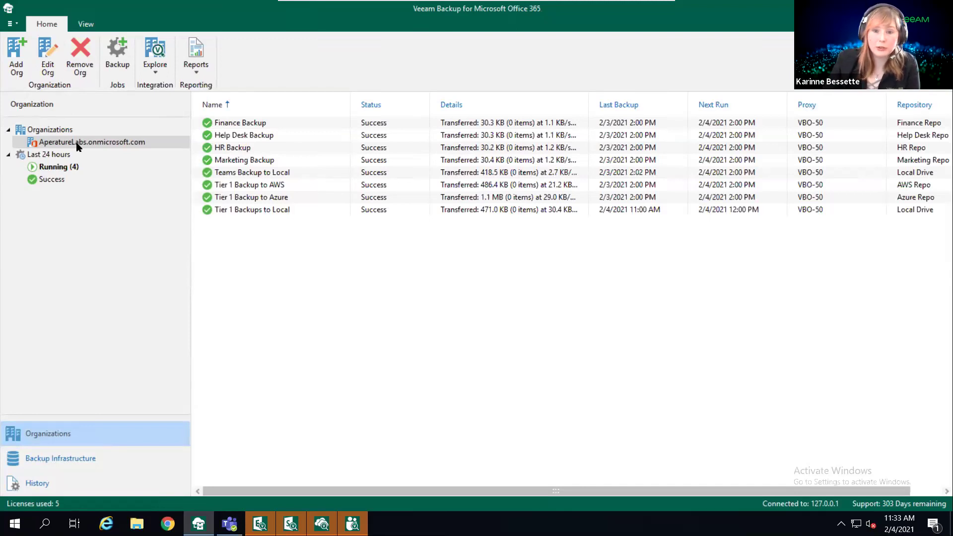
Preview the Hybrid deployment type and Office 365 authentication options for the AperatureLabs.onmicrosoft.com organization, and discard the edit.
right_click(77, 146)
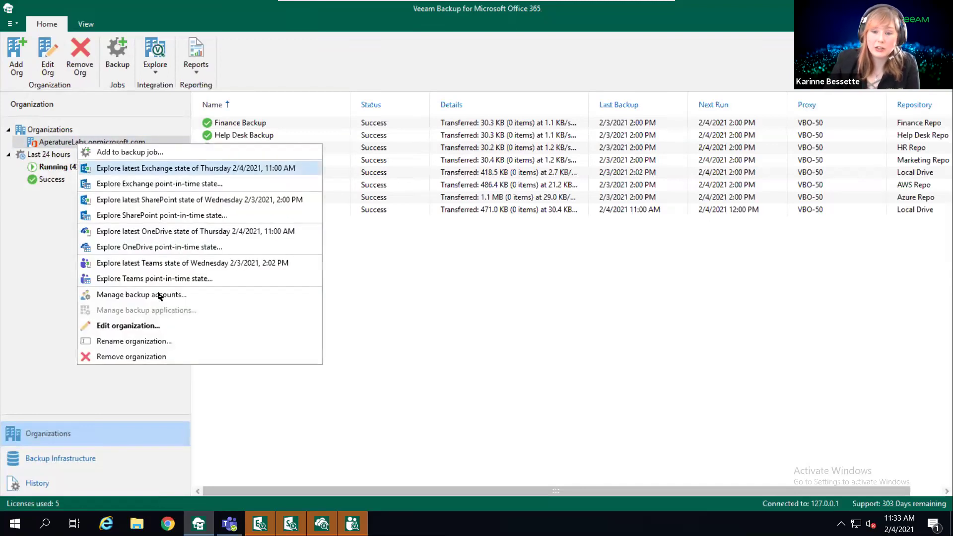
left_click(149, 326)
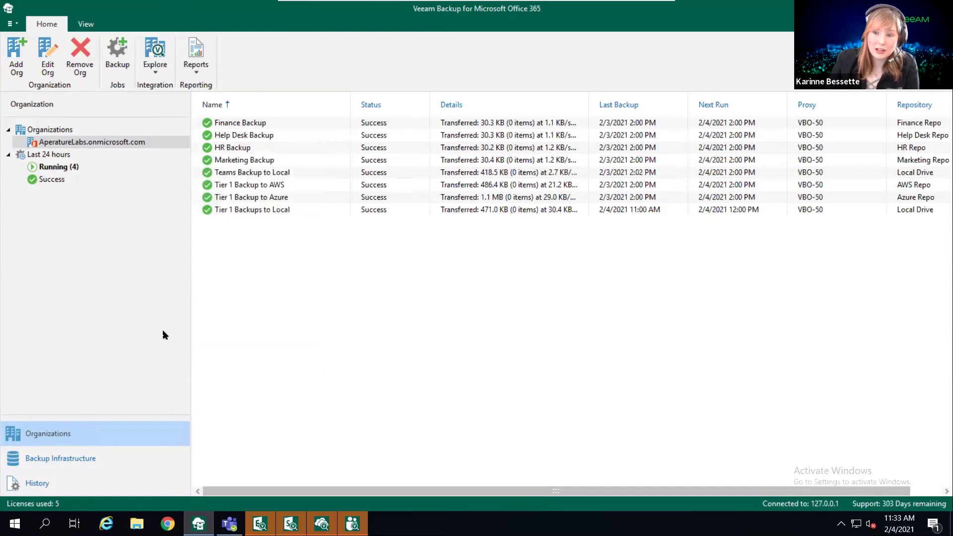
left_click(377, 196)
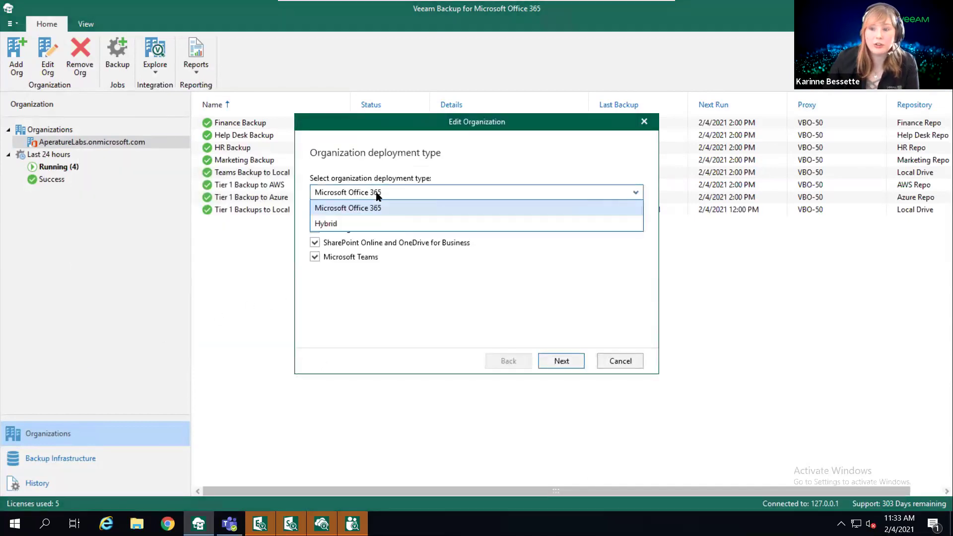
left_click(393, 225)
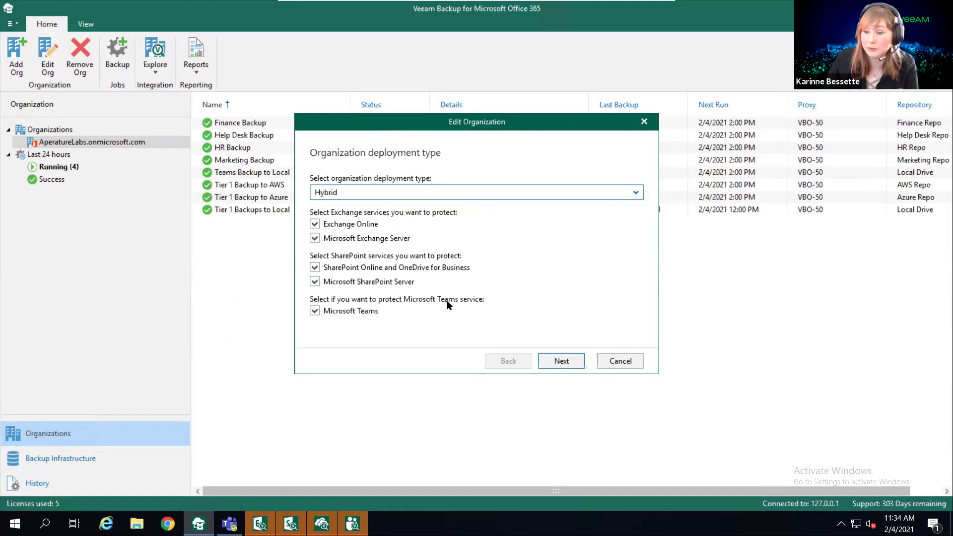
left_click(569, 360)
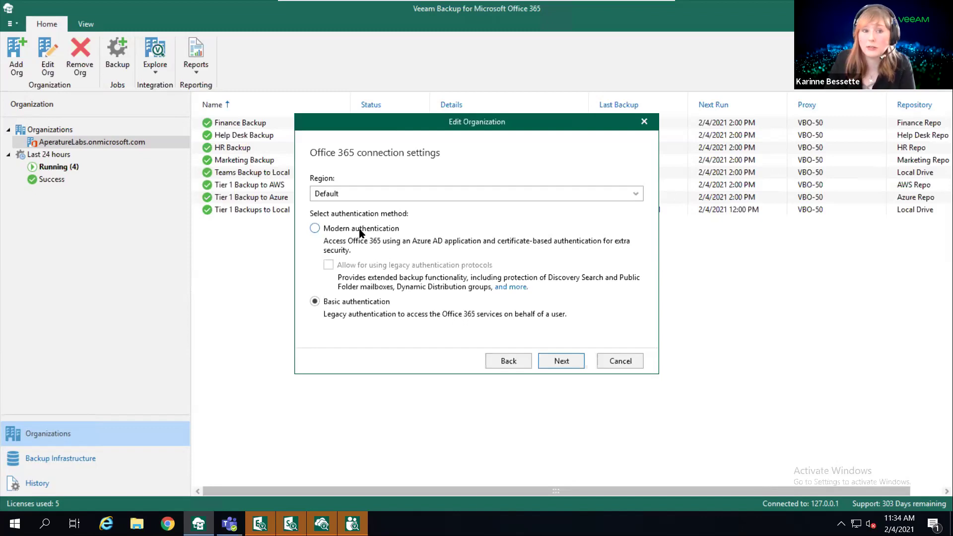
left_click(644, 122)
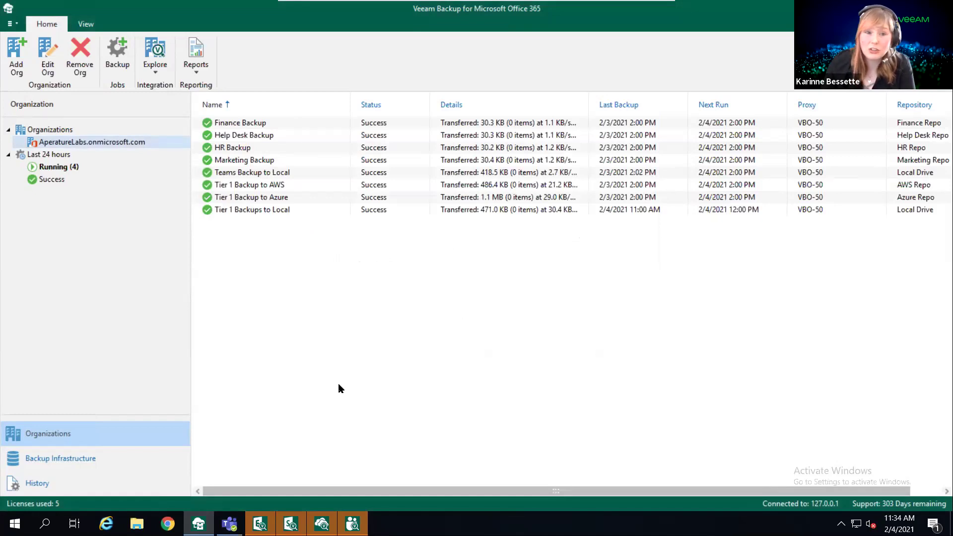
Examine the retention periods available in the settings of the Azure Repo backup repository.
left_click(71, 464)
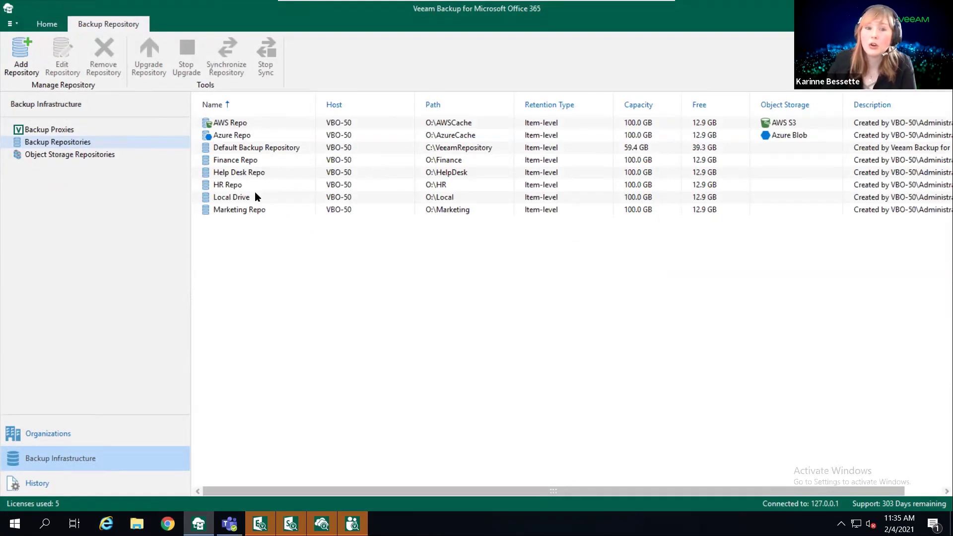
right_click(243, 138)
left_click(263, 149)
left_click(558, 363)
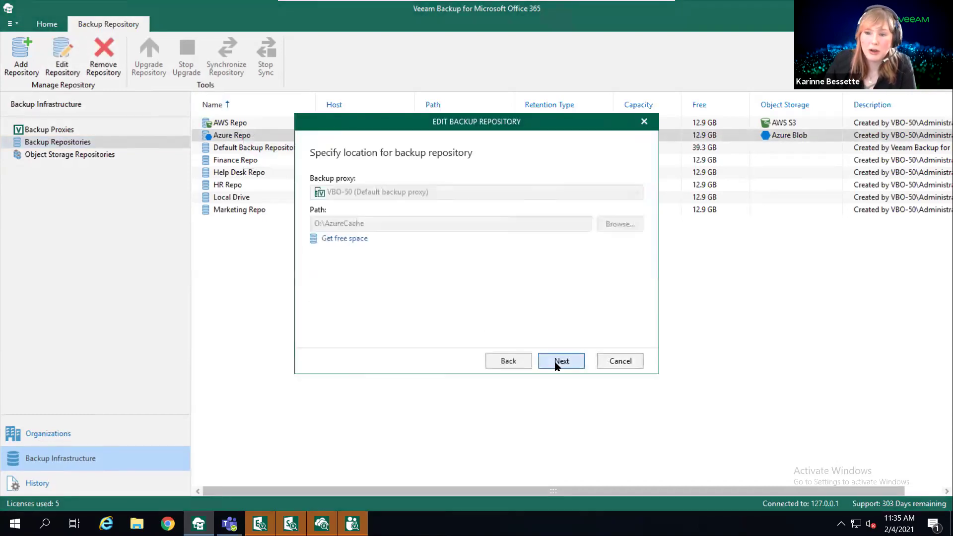
left_click(558, 364)
left_click(557, 363)
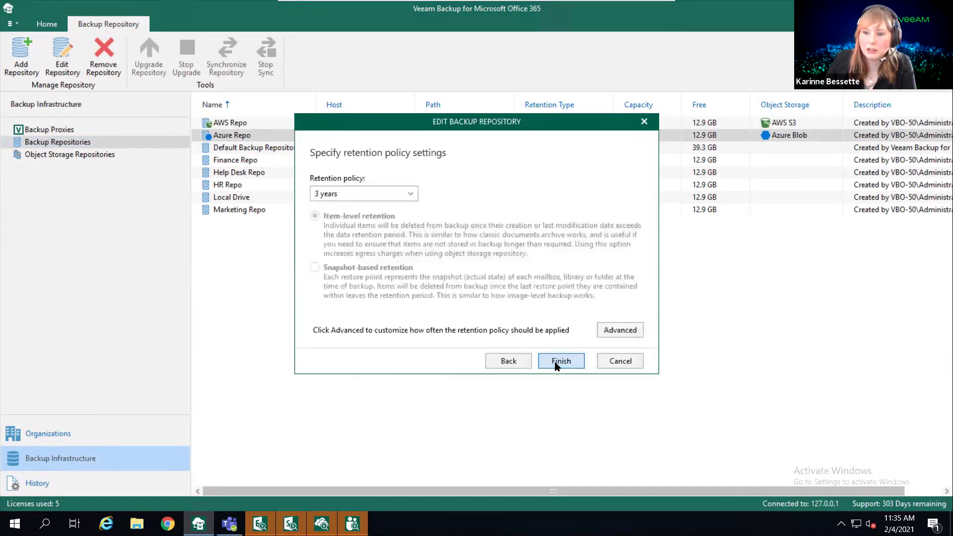
left_click(412, 195)
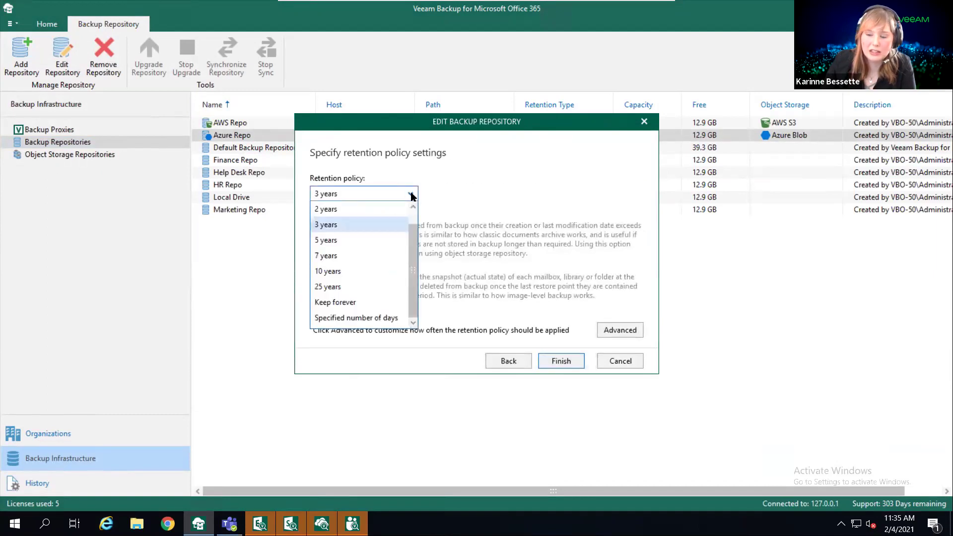
left_click(522, 299)
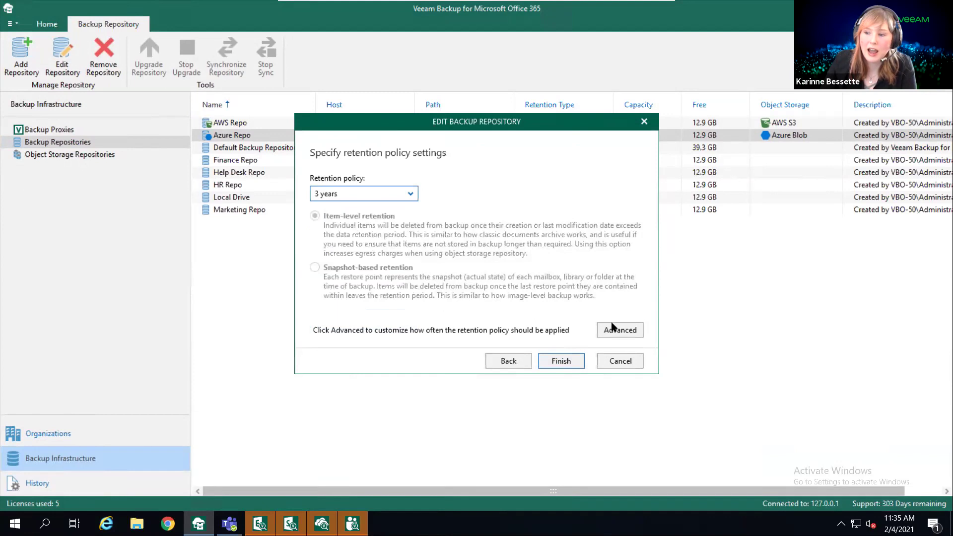
Examine how often the Azure Repo retention policy can be applied, and cancel the repository edit.
left_click(620, 330)
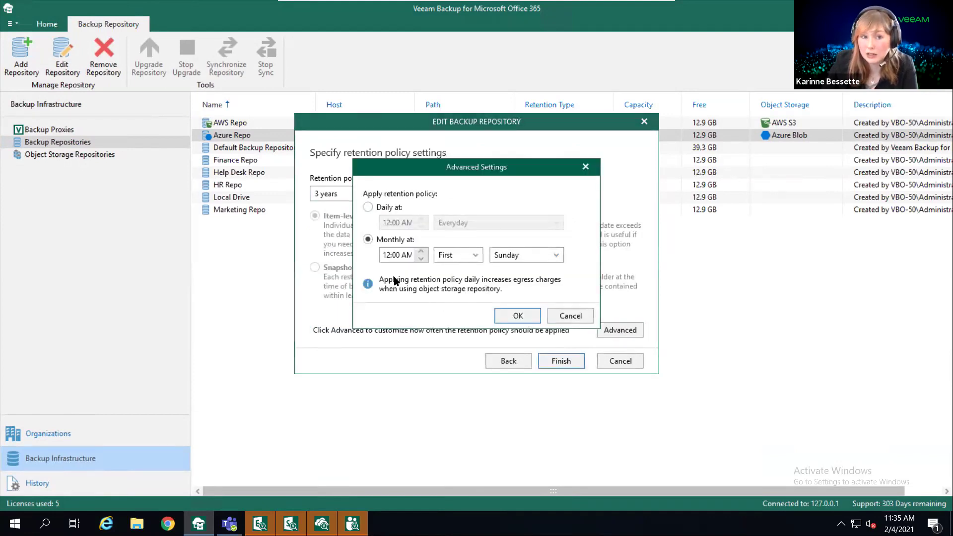
left_click(586, 167)
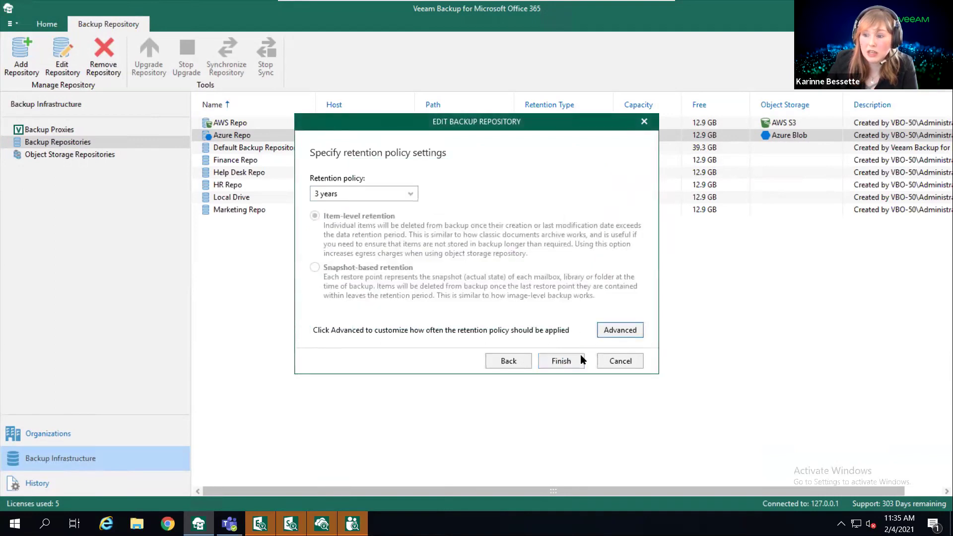
left_click(639, 365)
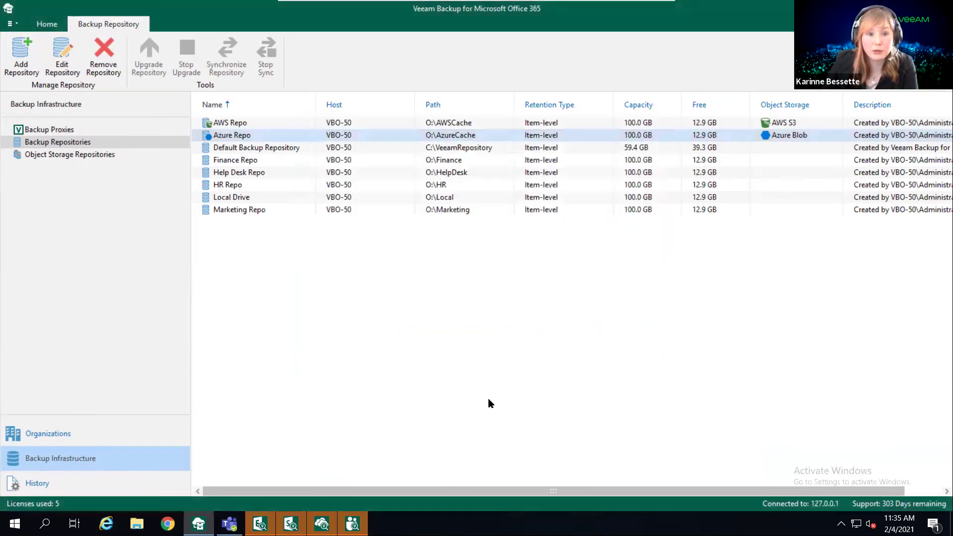
Edit the Tier 1 Backups to Local job and add the AperatureLabs.onmicrosoft.com organization to its objects to back up.
left_click(57, 435)
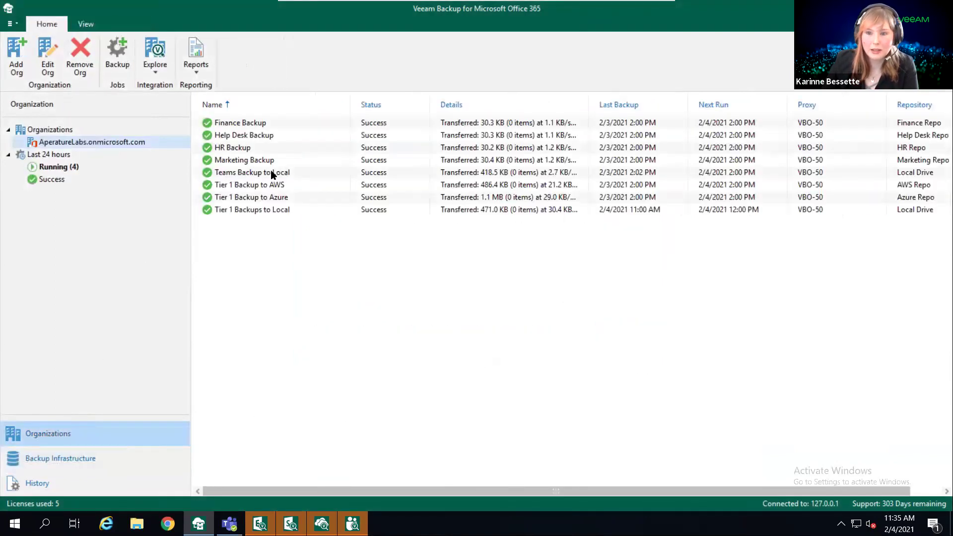
right_click(259, 212)
left_click(377, 380)
left_click(573, 363)
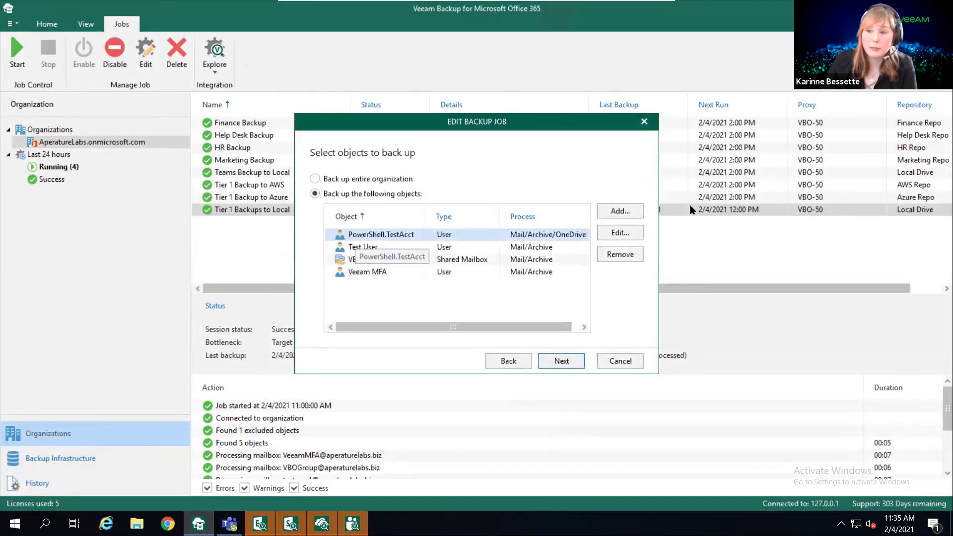
left_click(628, 215)
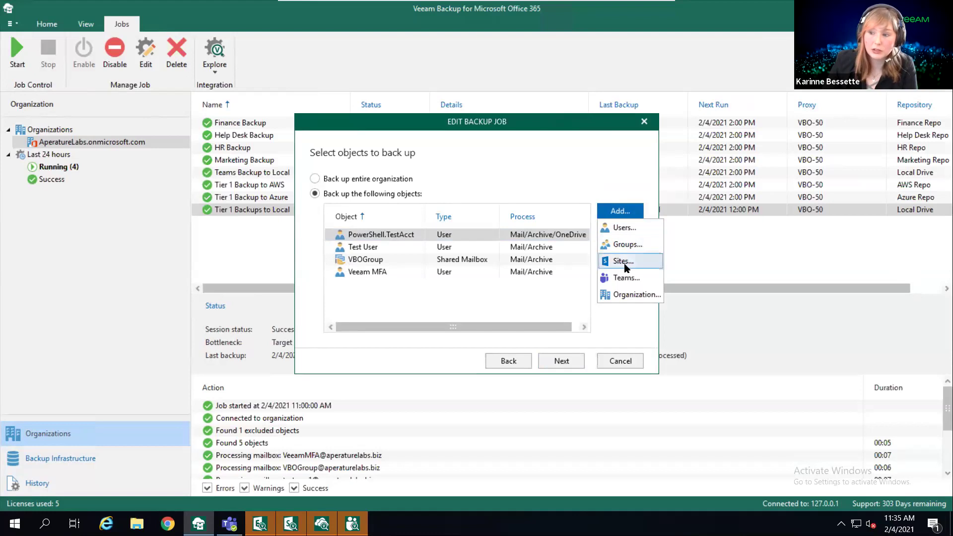
left_click(625, 295)
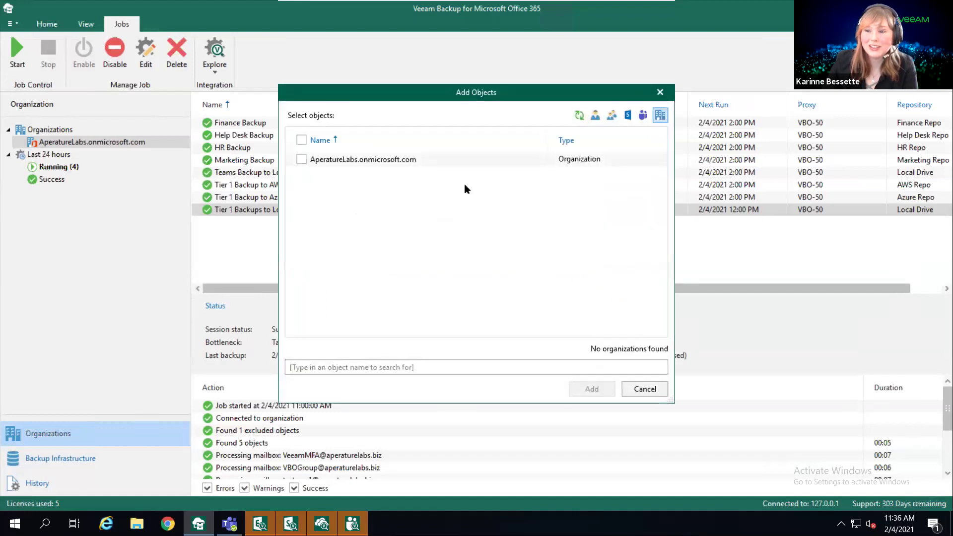
left_click(301, 159)
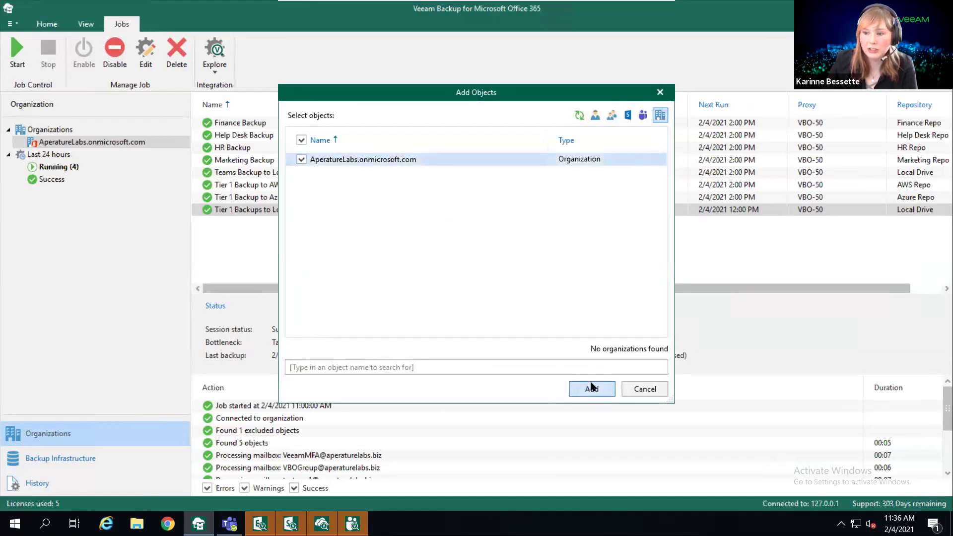
left_click(596, 390)
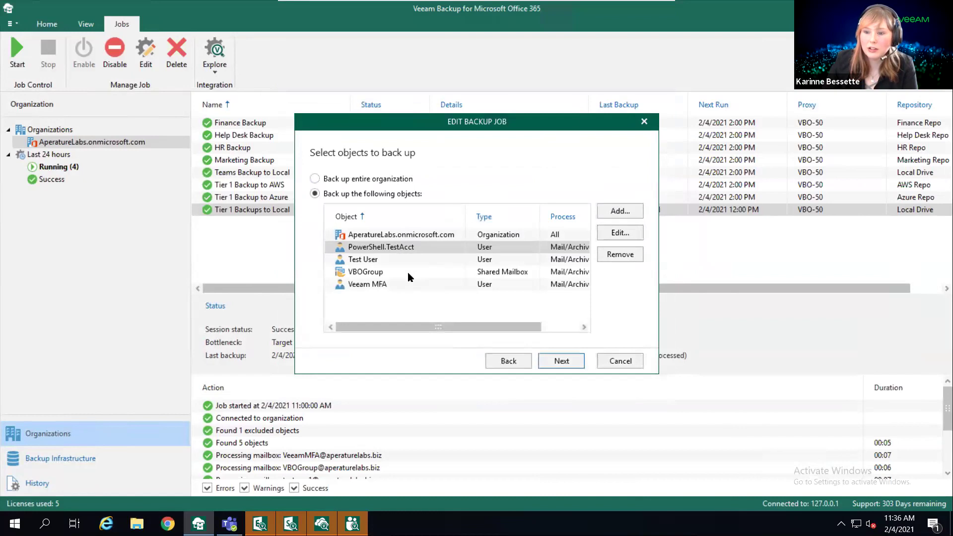
Examine the organization's processing options and the kinds of objects that can be excluded from the backup job.
left_click(426, 235)
left_click(621, 233)
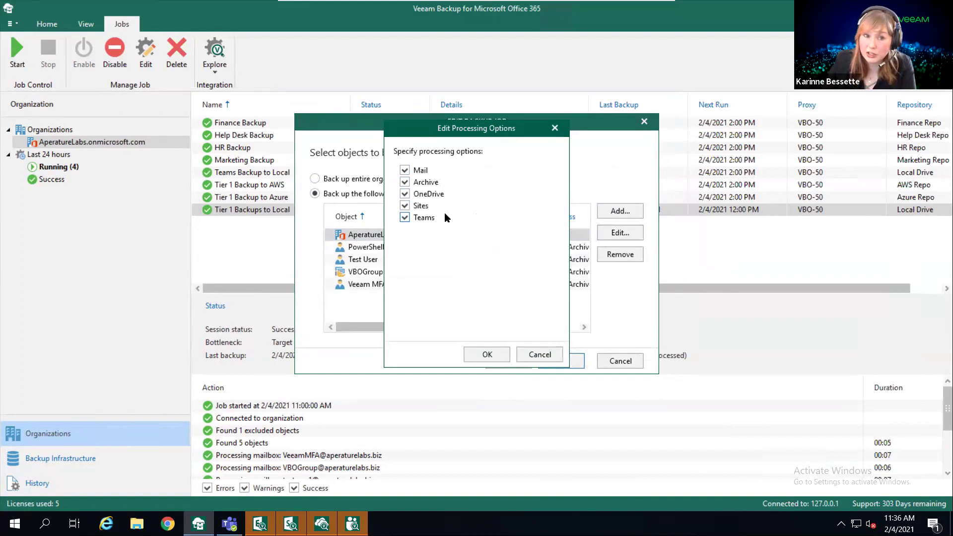
left_click(553, 361)
left_click(558, 362)
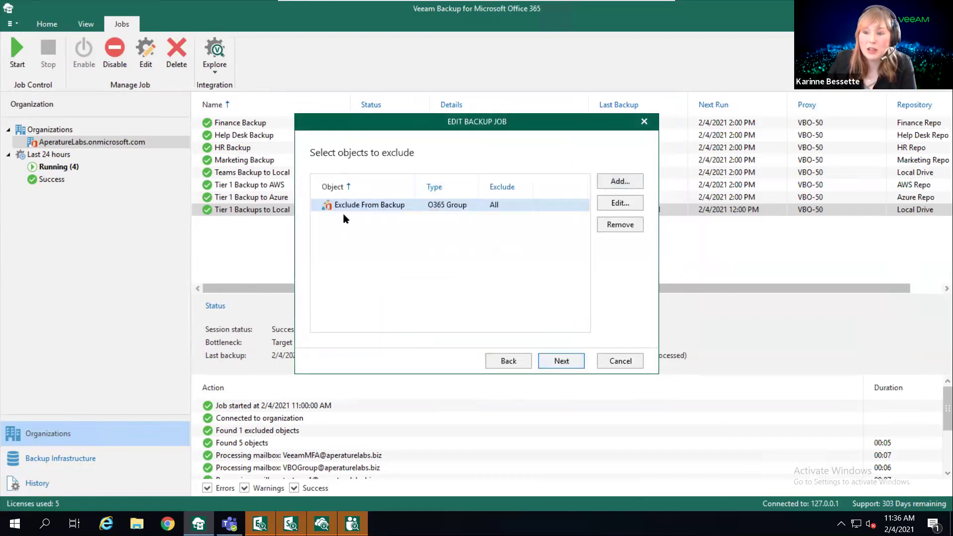
left_click(635, 181)
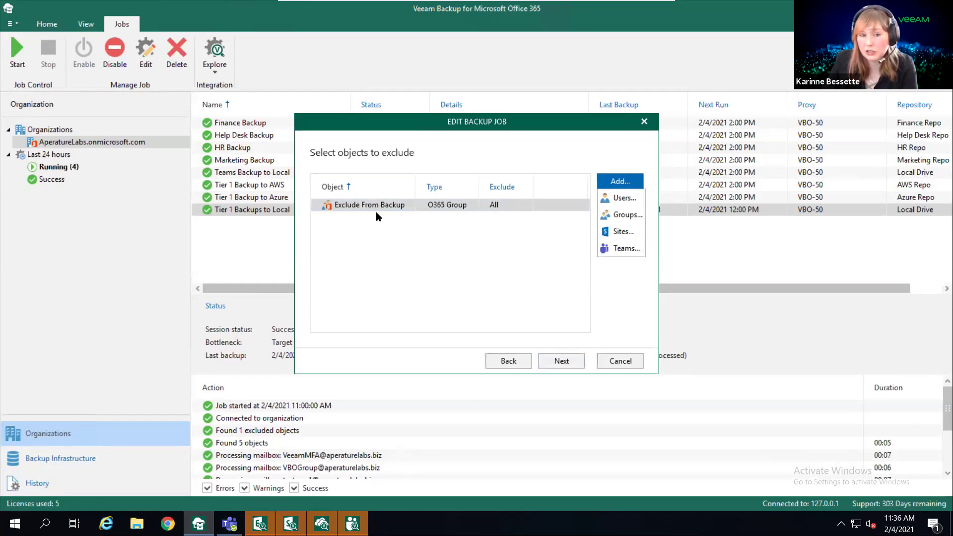
left_click(559, 368)
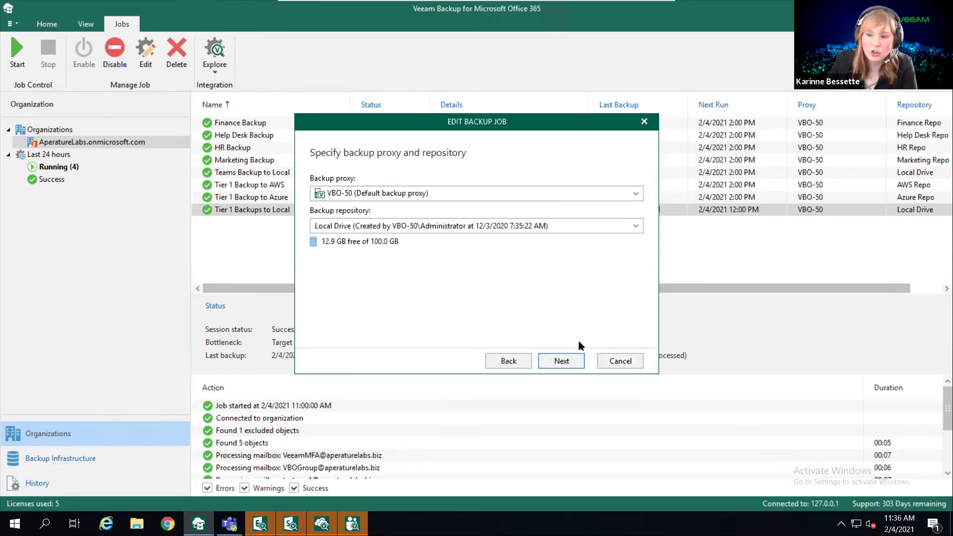
Examine the backup job's proxy, repository, scheduling options and permitted time periods, and cancel the job edit.
left_click(562, 361)
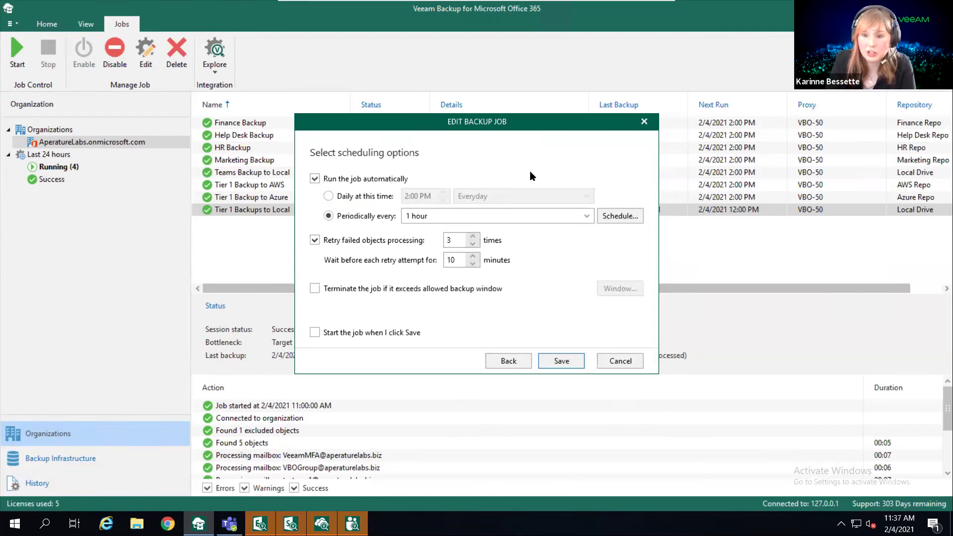
left_click(620, 217)
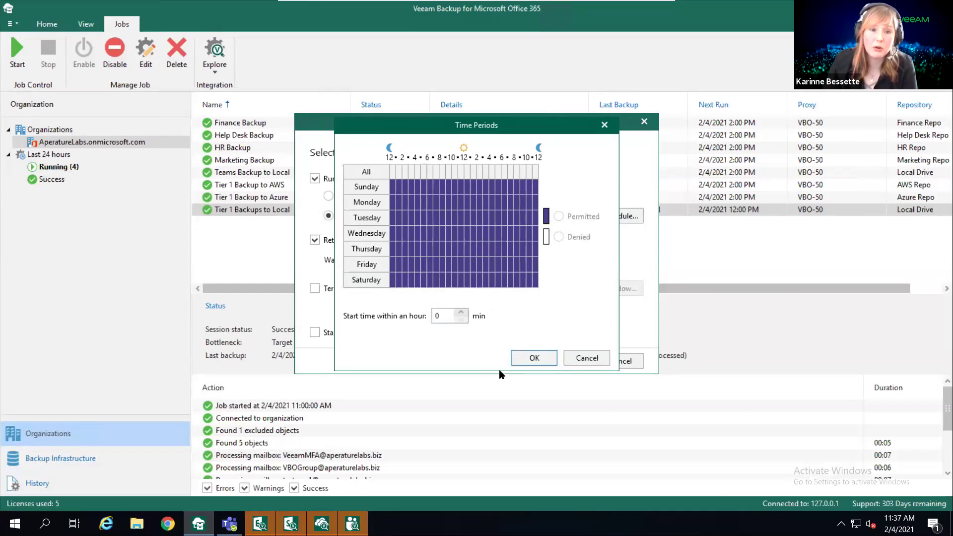
left_click(603, 360)
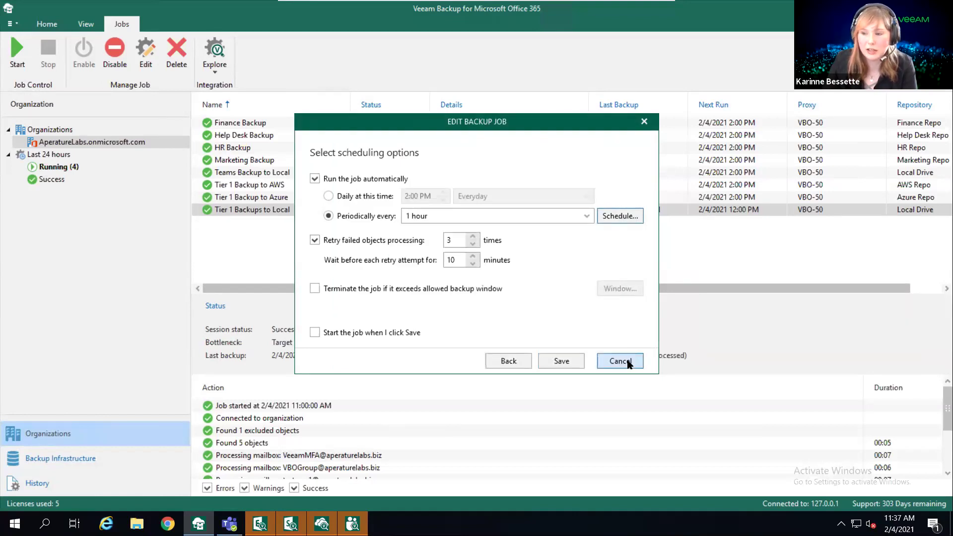
left_click(627, 363)
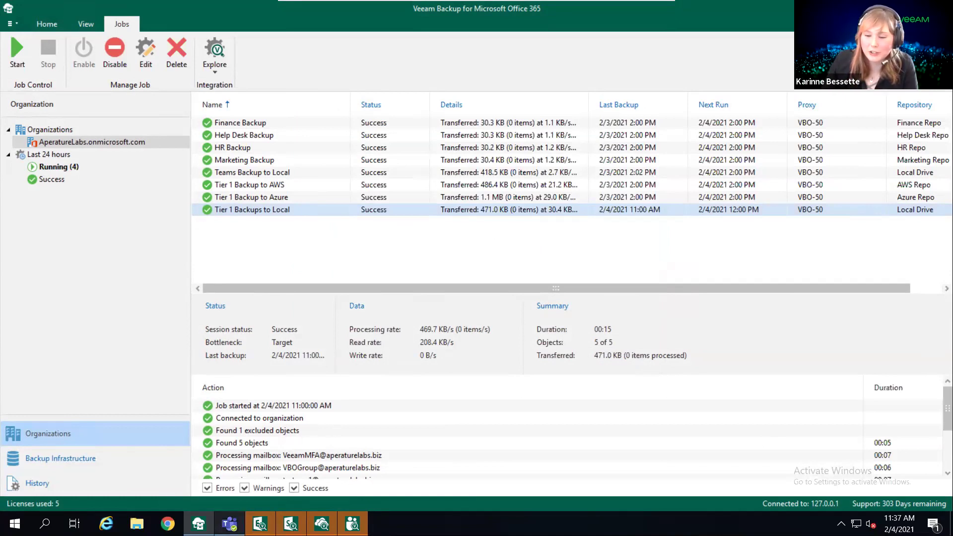
Switch to Microsoft Teams and delete OSI (ver.2.0).jpg from the files of the Site for Documents team's General channel.
mouse_move(229, 524)
left_click(258, 457)
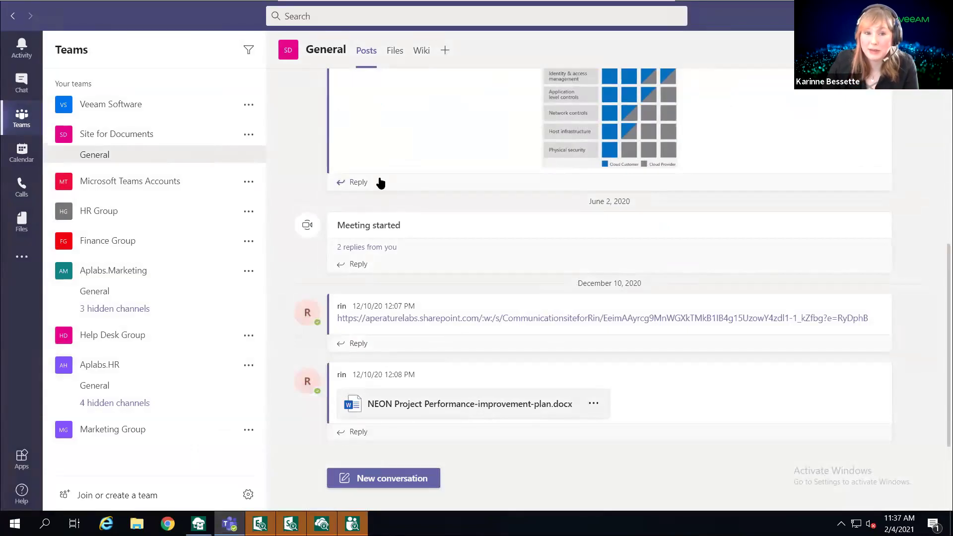
left_click(395, 52)
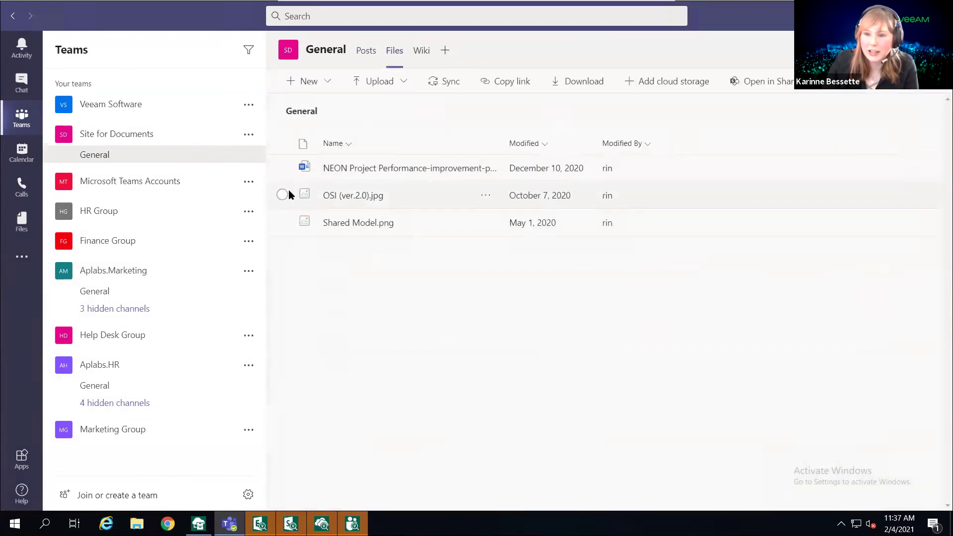
left_click(282, 195)
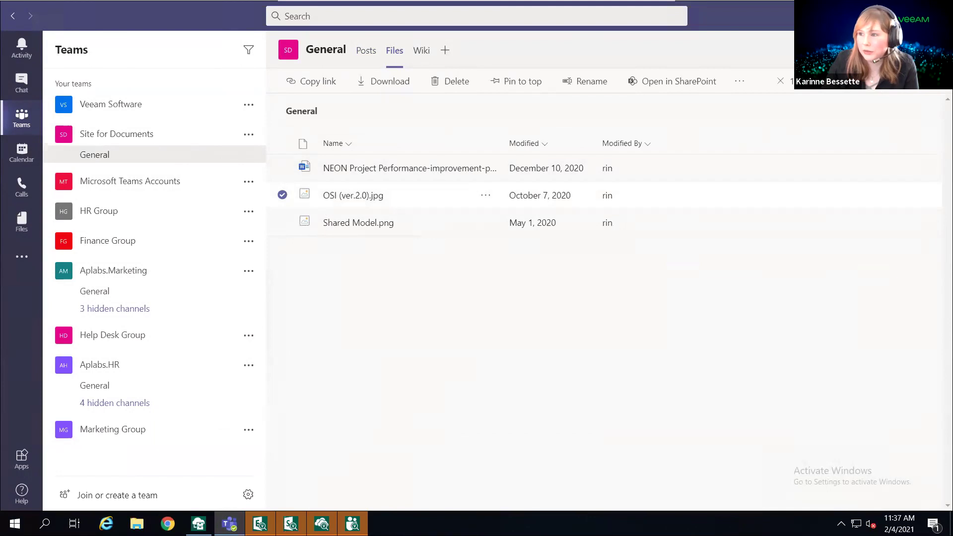
left_click(455, 83)
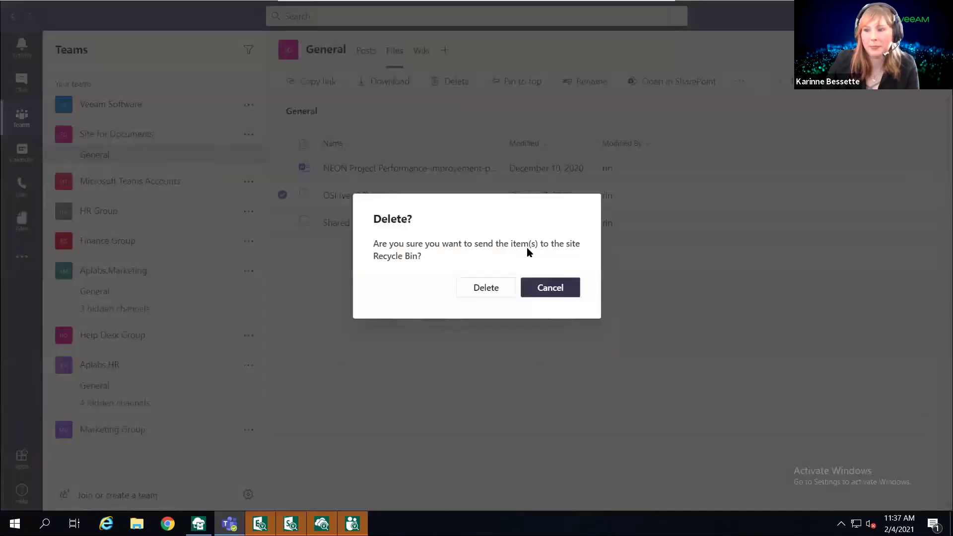
left_click(486, 288)
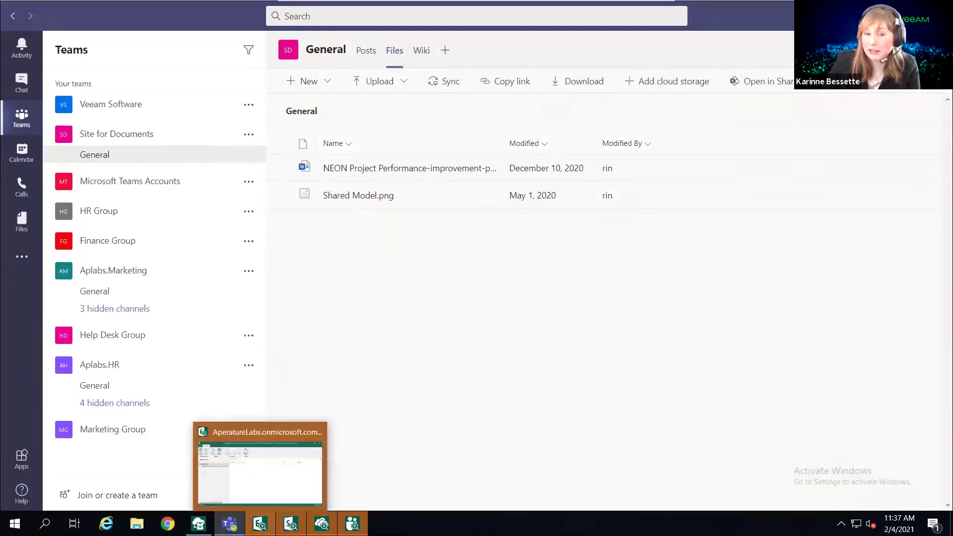
Switch to Veeam Explorer for Microsoft Exchange and examine the folders of a user's mailbox in the AperatureLabs.onmicrosoft.com backup.
left_click(260, 524)
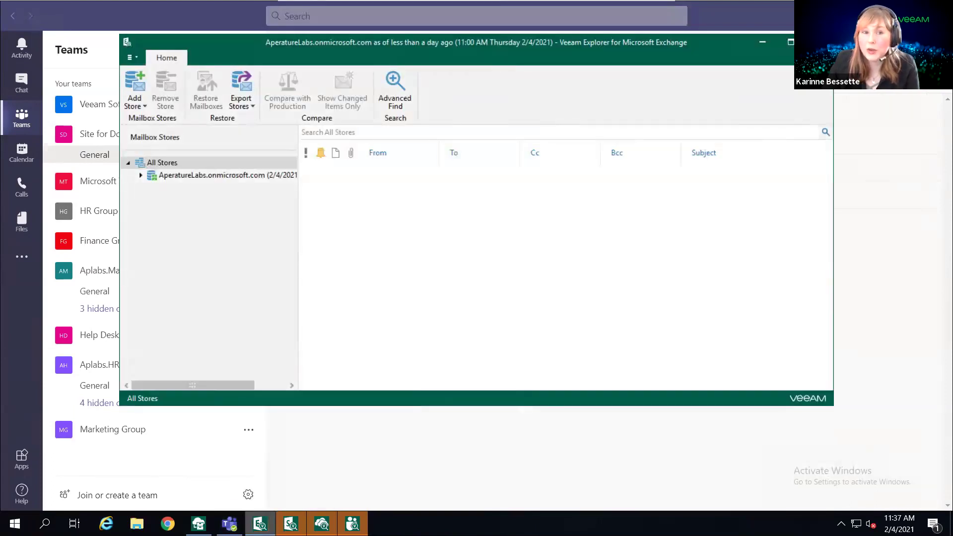
left_click(141, 177)
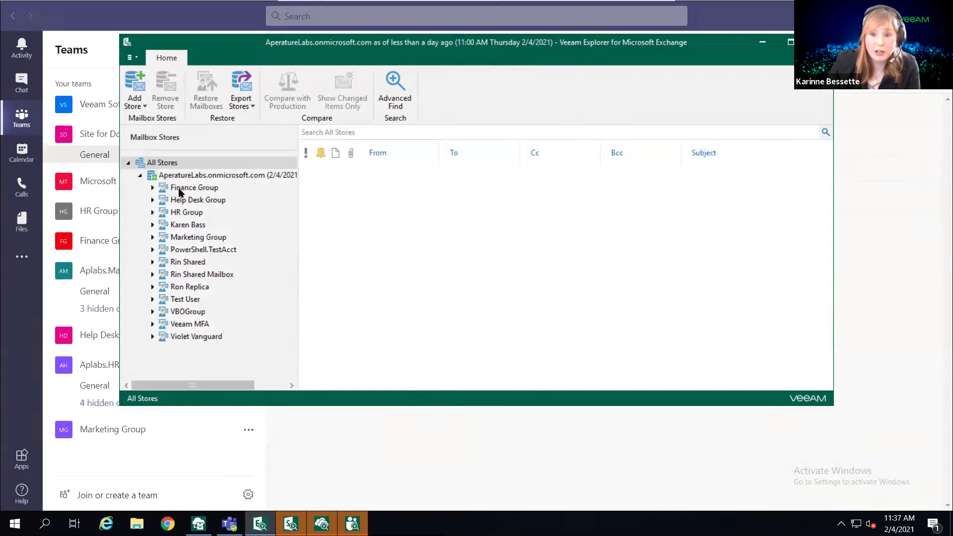
left_click(152, 225)
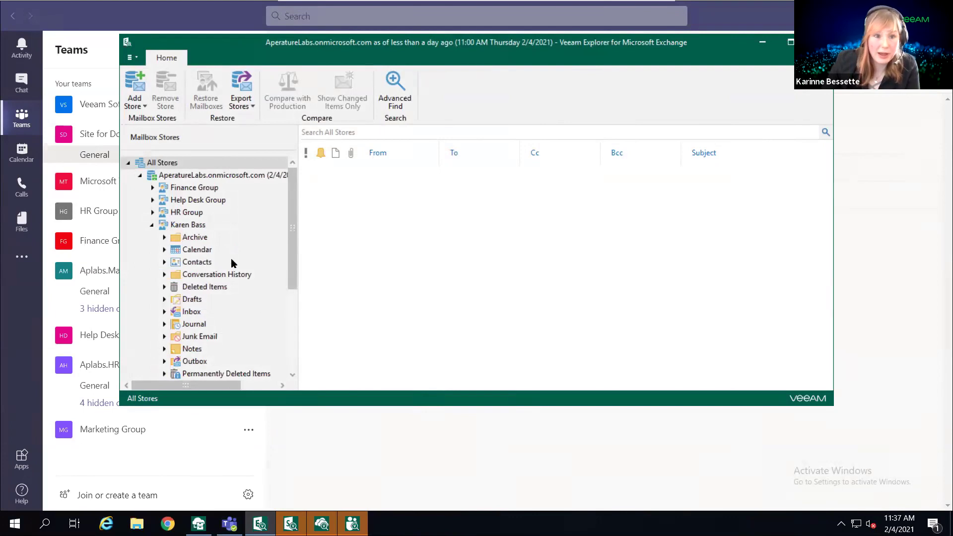
scroll(206, 276, "down", 1)
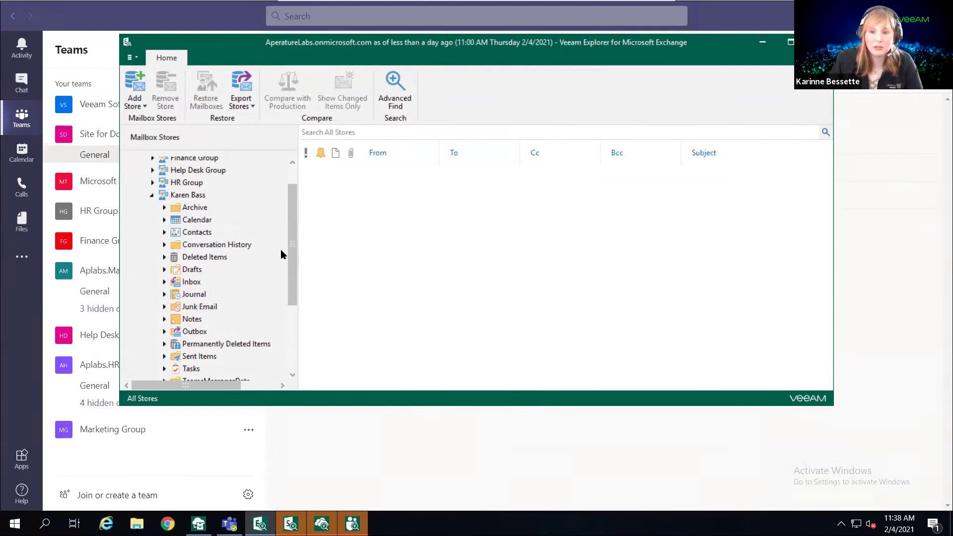
Examine the categories and search criteria available in the advanced search of the mailbox stores.
left_click(400, 88)
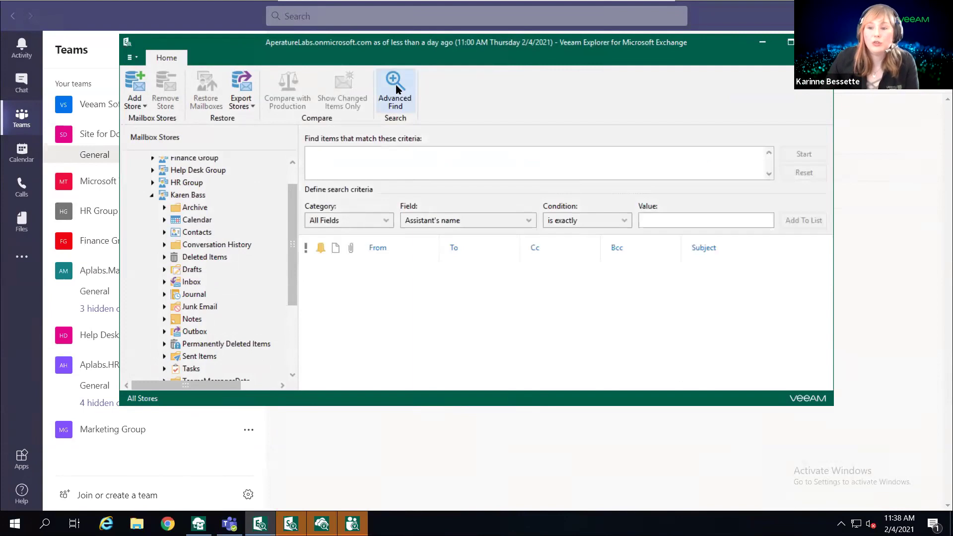
left_click(384, 221)
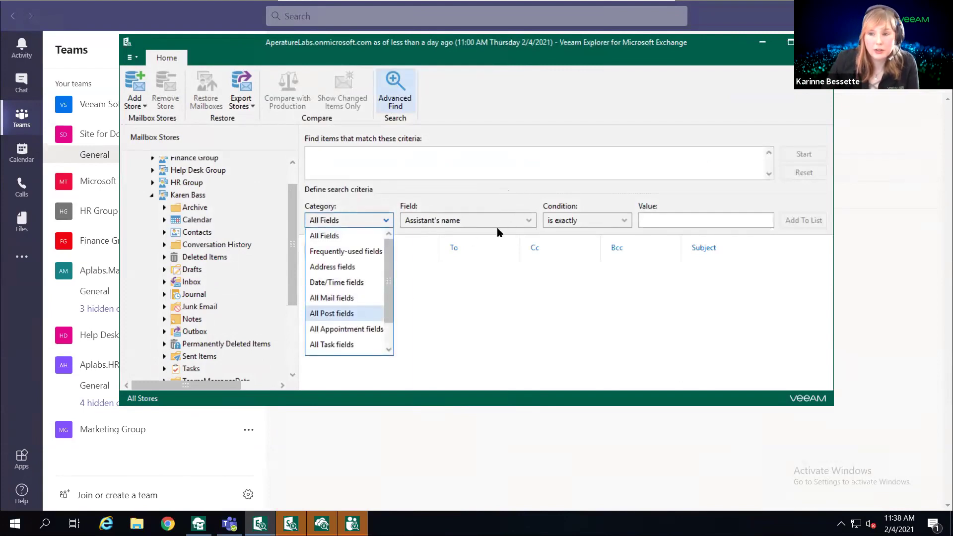
left_click(514, 223)
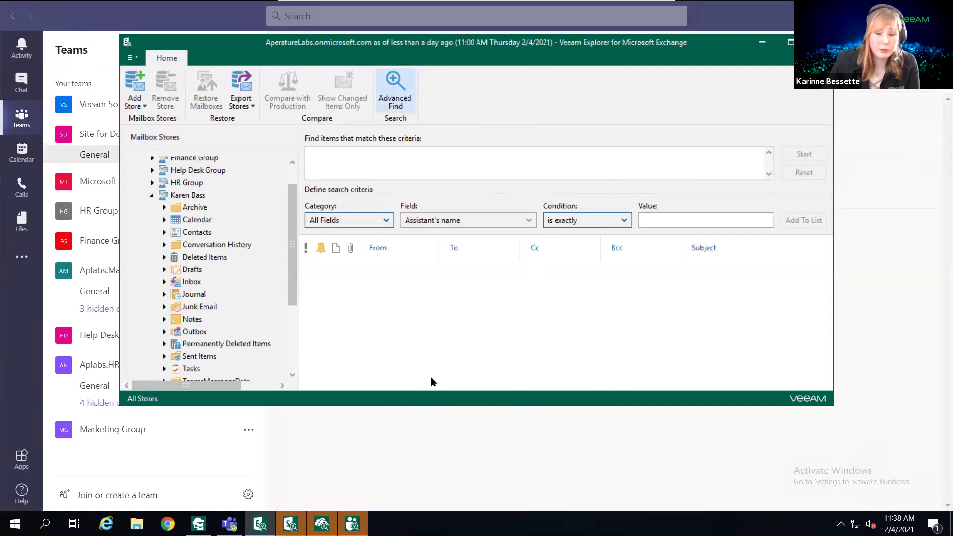
Switch to Veeam Explorer for Microsoft SharePoint and examine the backed-up content of Restore test site in AperatureLabs.onmicrosoft.com.
left_click(292, 525)
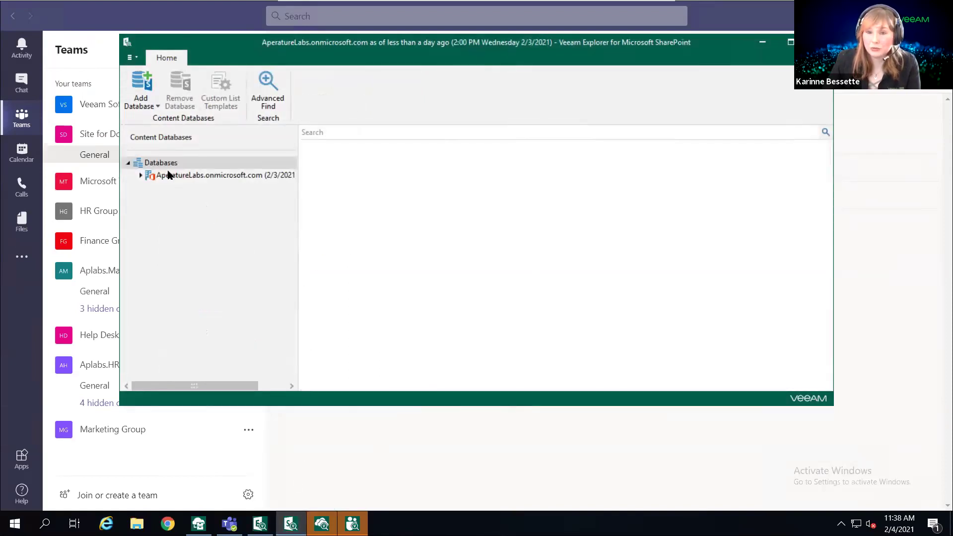
left_click(140, 175)
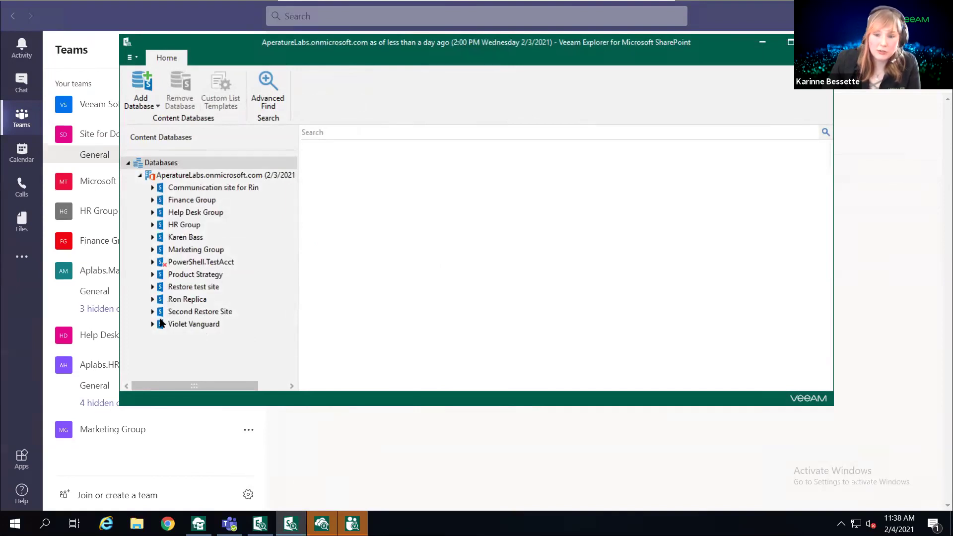
left_click(152, 287)
left_click(165, 312)
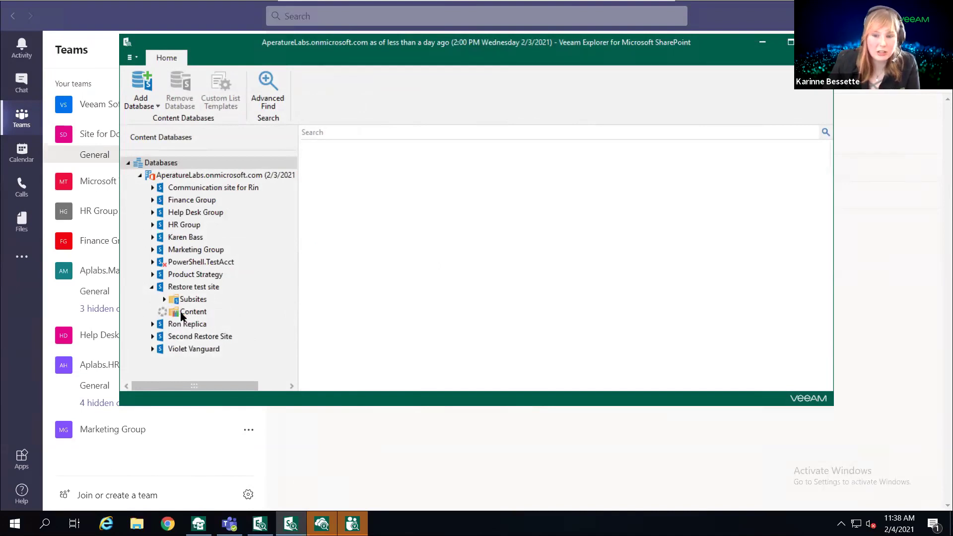
scroll(237, 344, "down", 2)
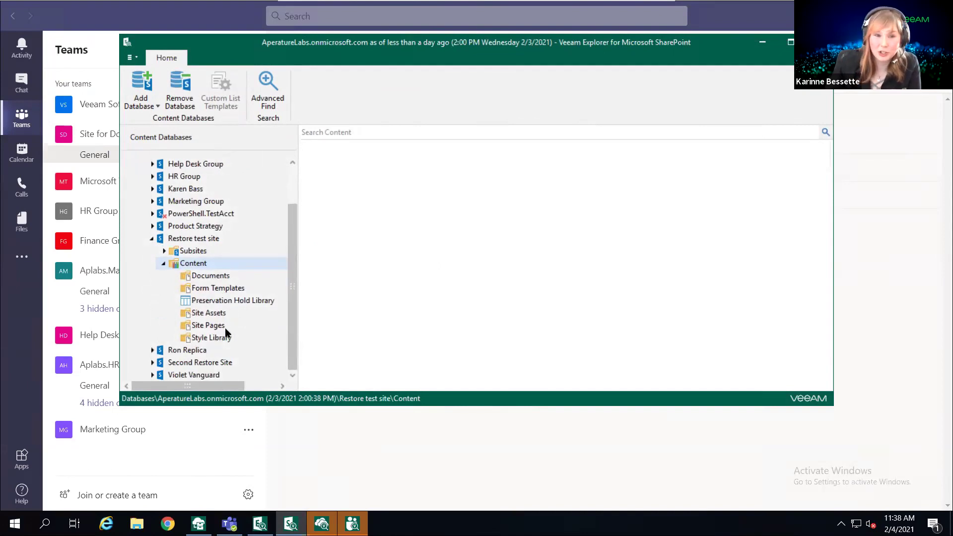
Switch to Veeam Explorer for Microsoft OneDrive for Business and view the backed-up files of the PowerShell.TestAcct account.
key("alt+Tab")
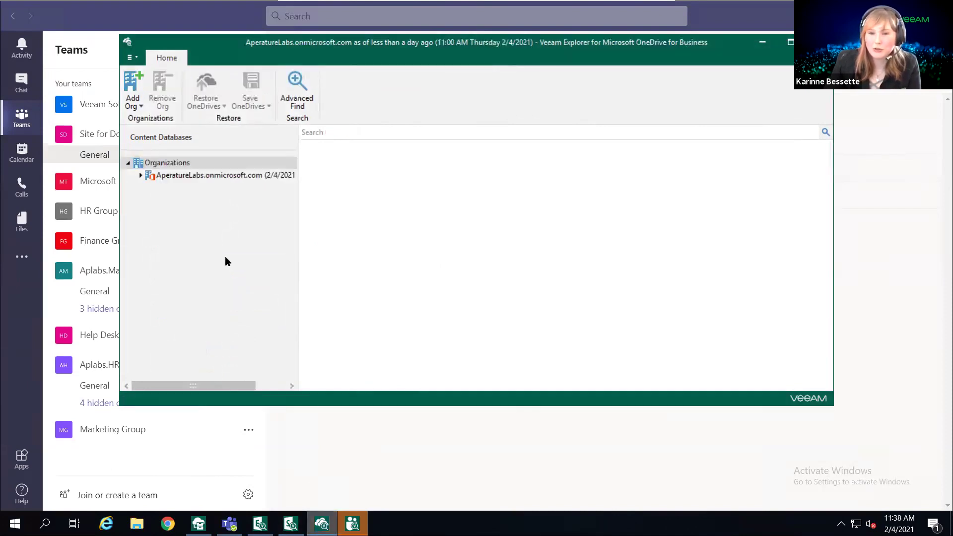
left_click(141, 177)
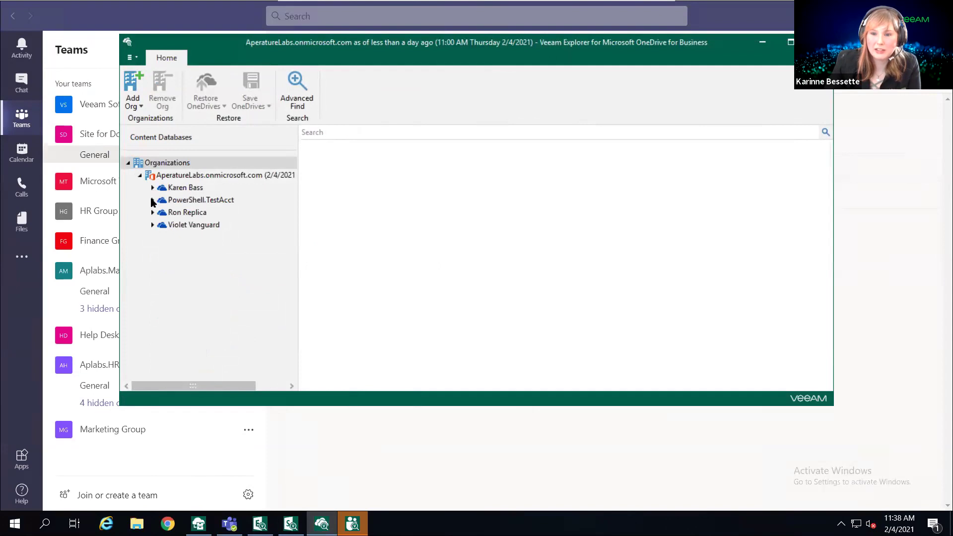
left_click(153, 201)
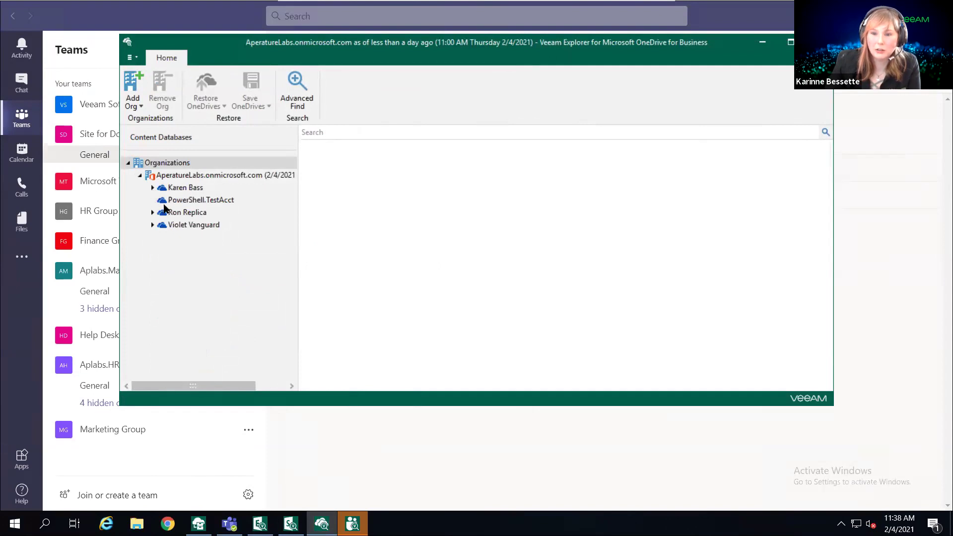
left_click(169, 201)
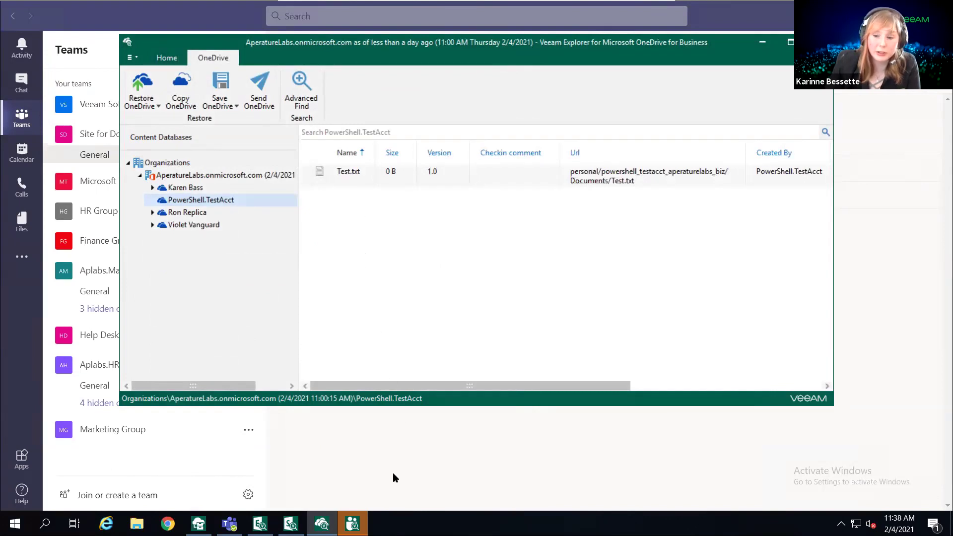
Switch to Veeam Explorer for Microsoft Teams, list the AperatureLabs.onmicrosoft.com teams, and open an advanced search set to File fields.
left_click(353, 523)
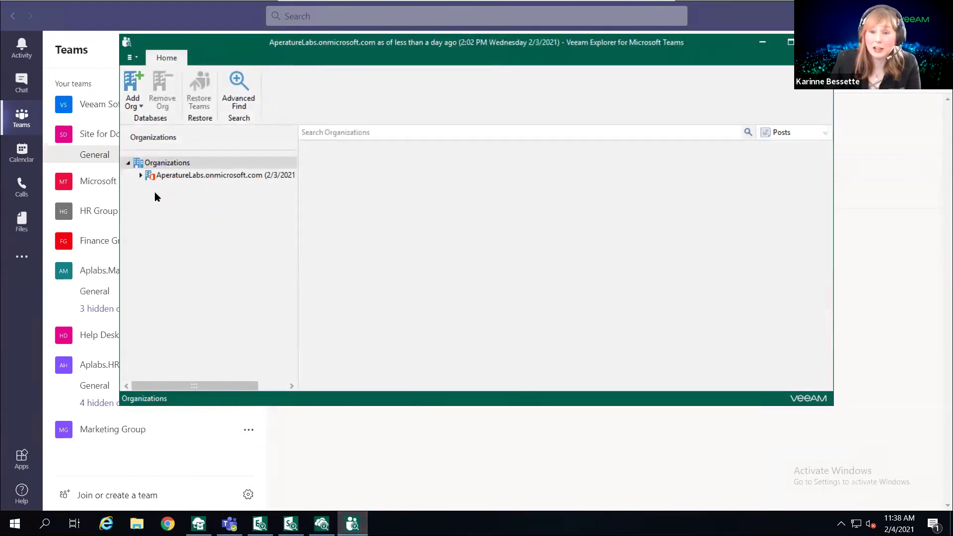
left_click(141, 176)
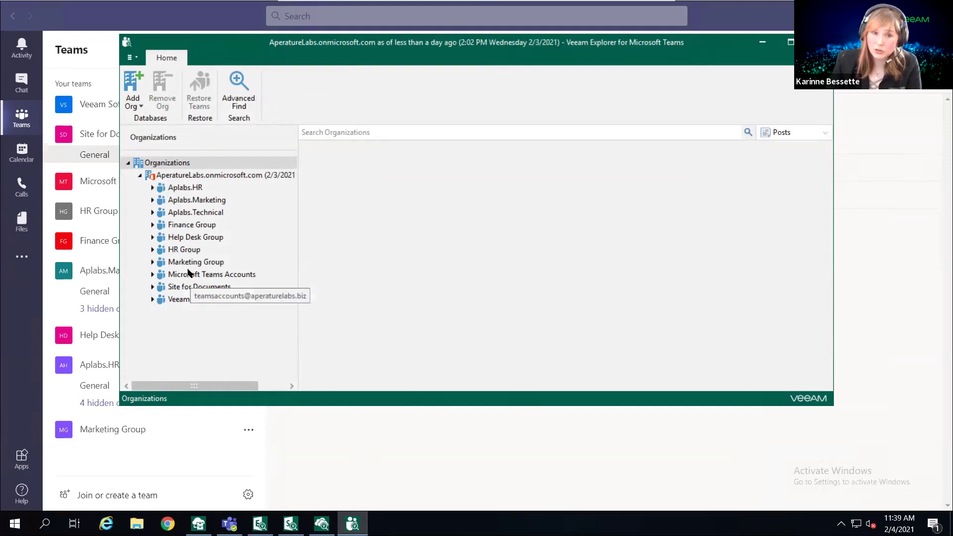
left_click(233, 108)
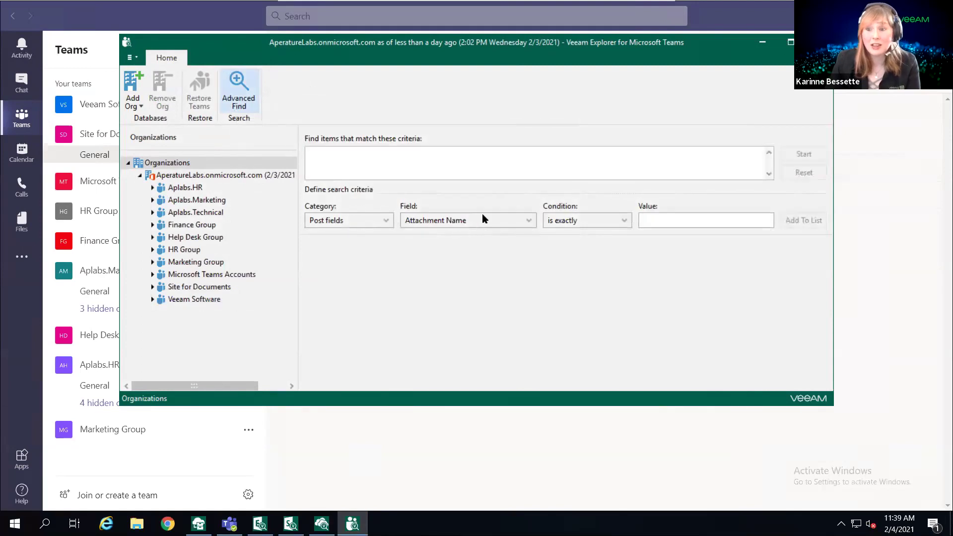
left_click(375, 227)
left_click(372, 253)
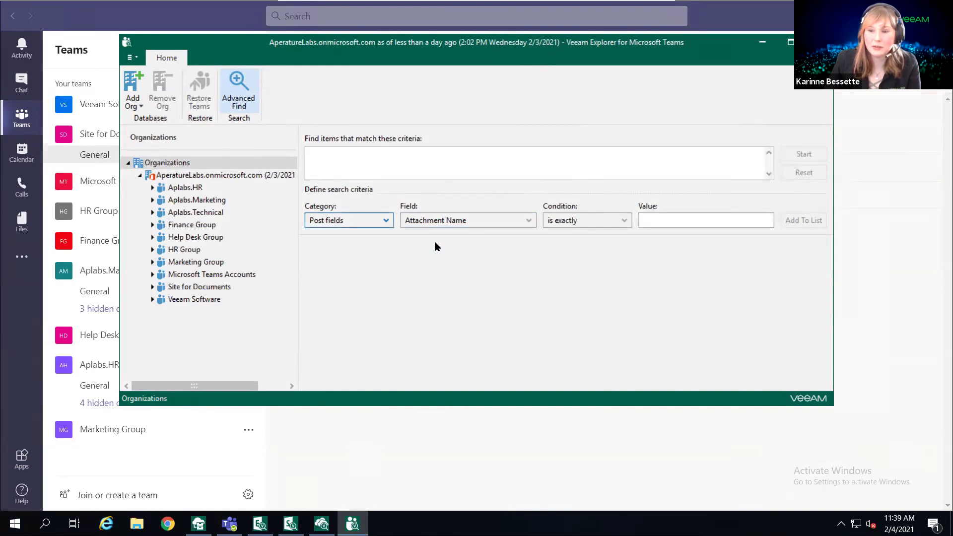
Search for files whose name contains osi and open the item location of OSI (ver.2.0).jpg.
left_click(490, 226)
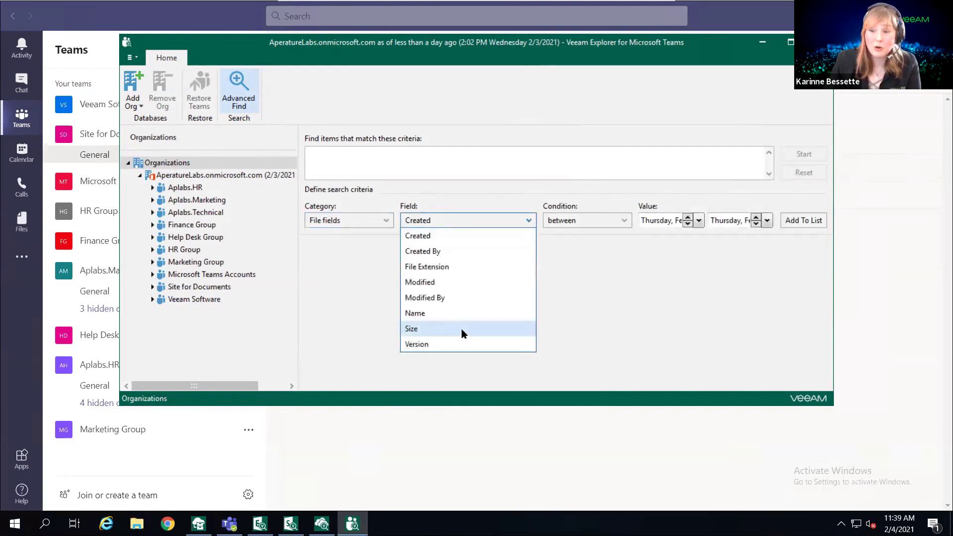
left_click(464, 313)
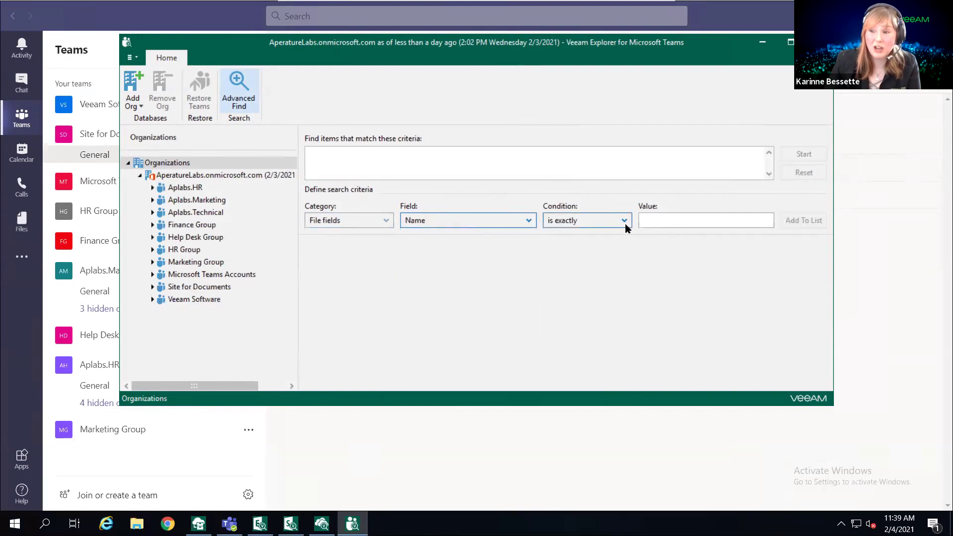
left_click(624, 221)
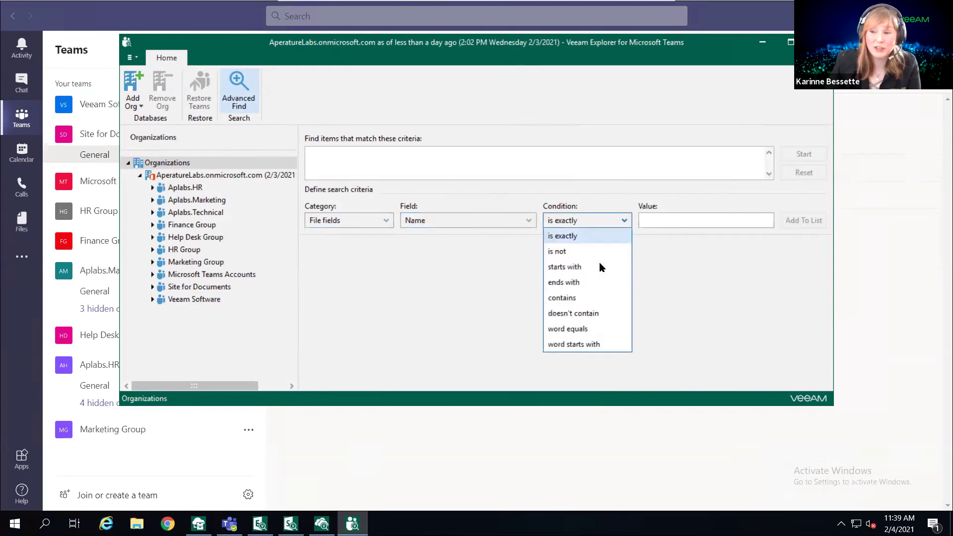
left_click(579, 298)
left_click(661, 219)
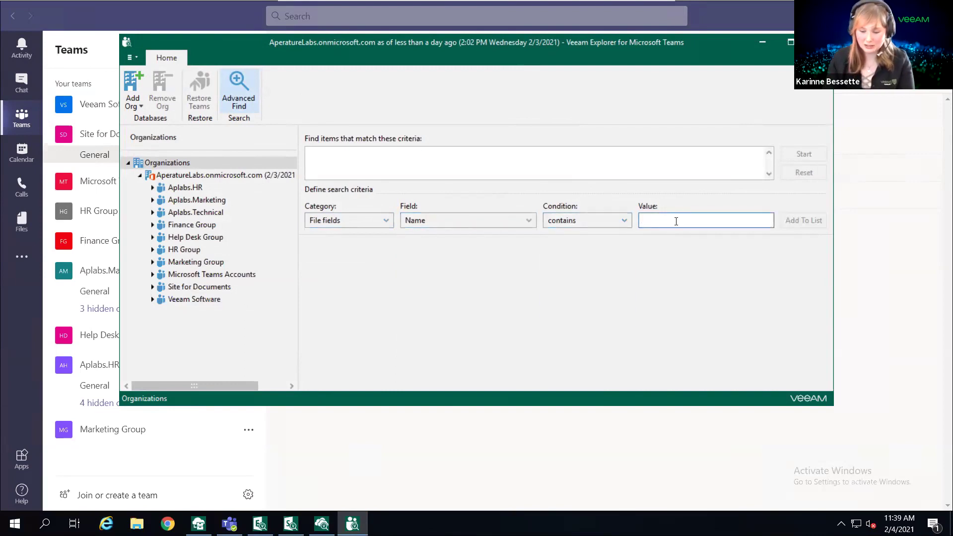
type("osi")
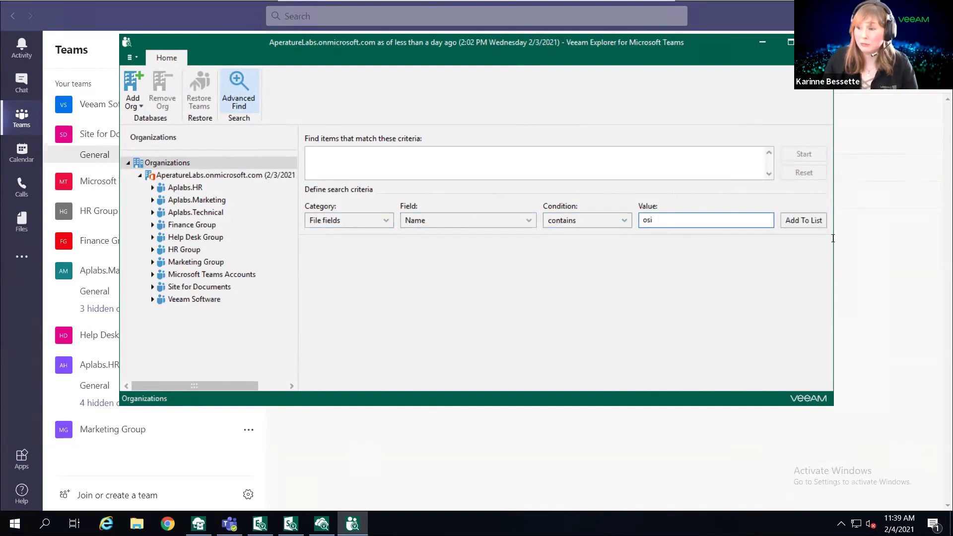
left_click(809, 220)
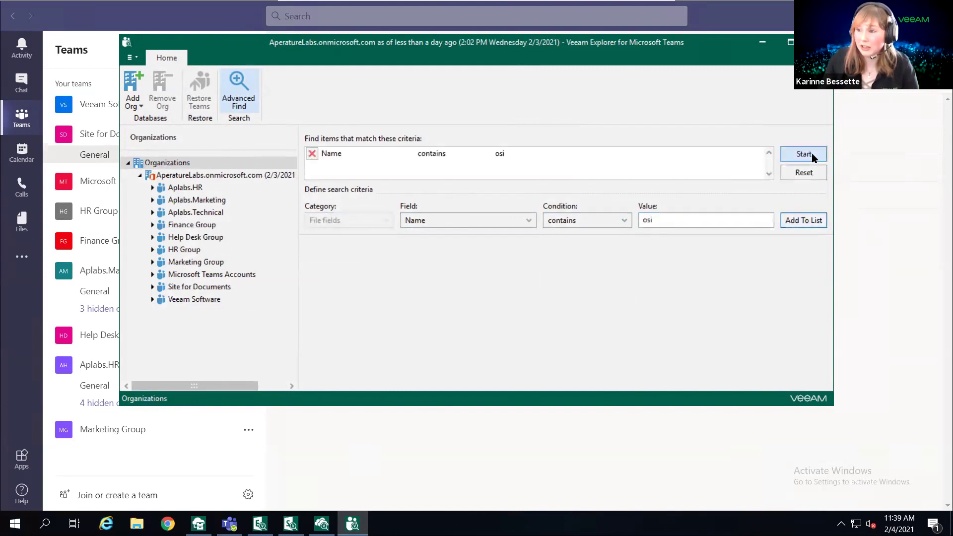
left_click(805, 154)
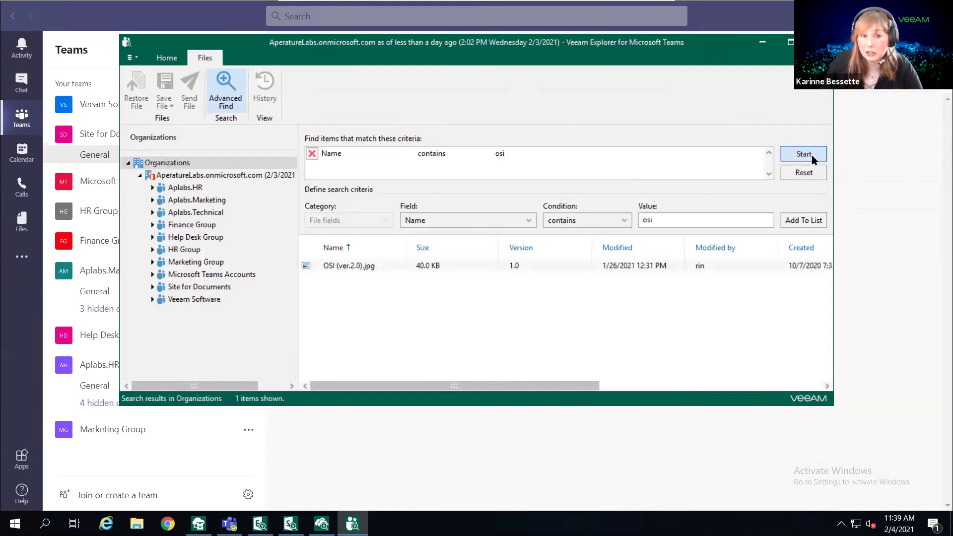
right_click(337, 274)
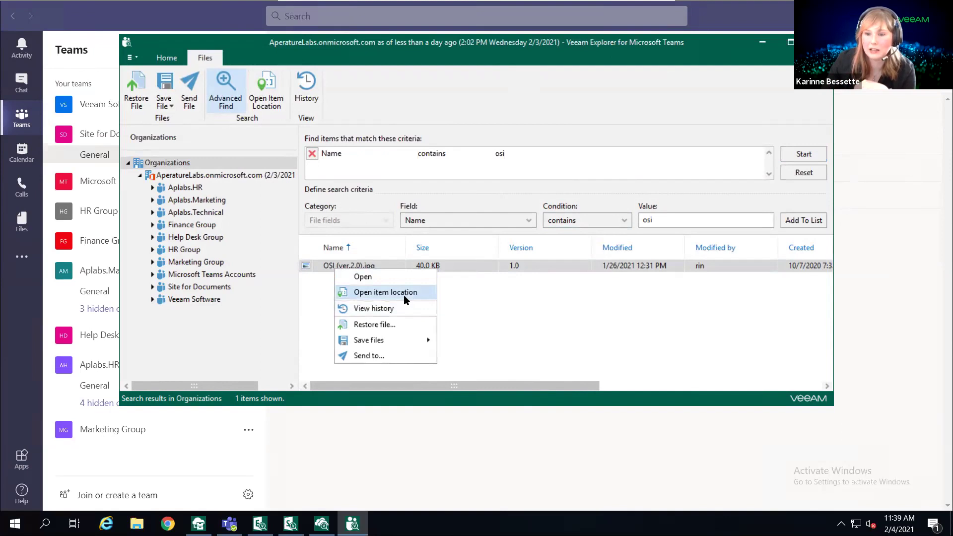
left_click(386, 292)
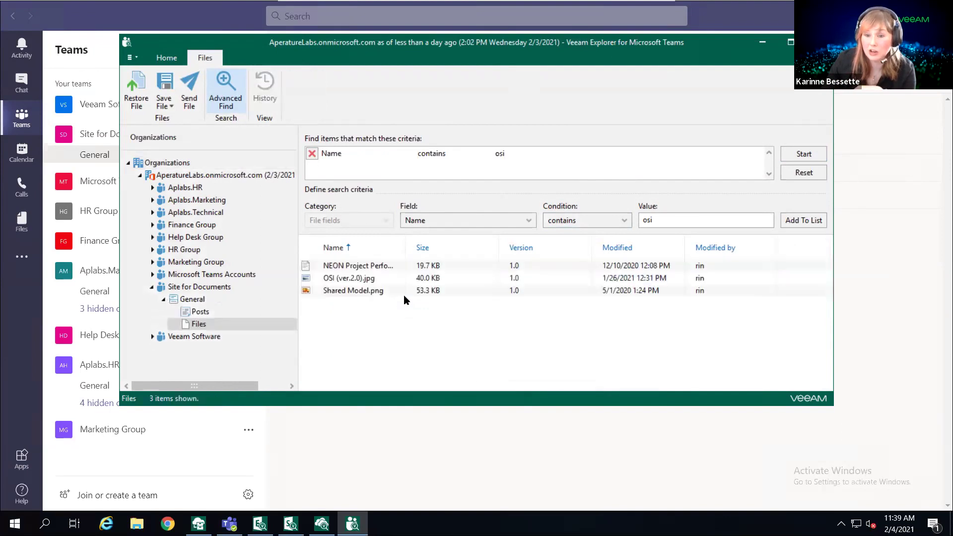
Restore OSI (ver.2.0).jpg using basic authentication with the Office 365 account password, and view the details of the restore summary.
right_click(356, 284)
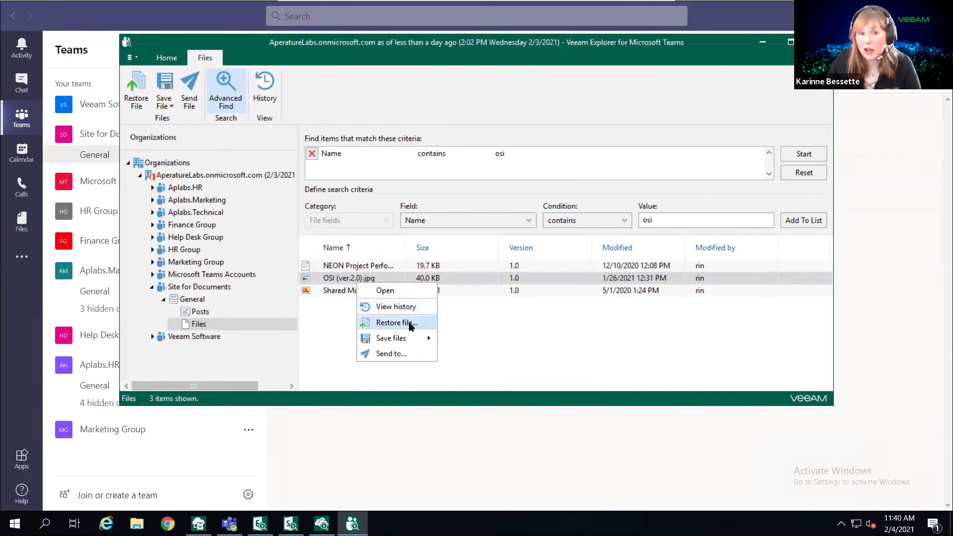
mouse_move(412, 342)
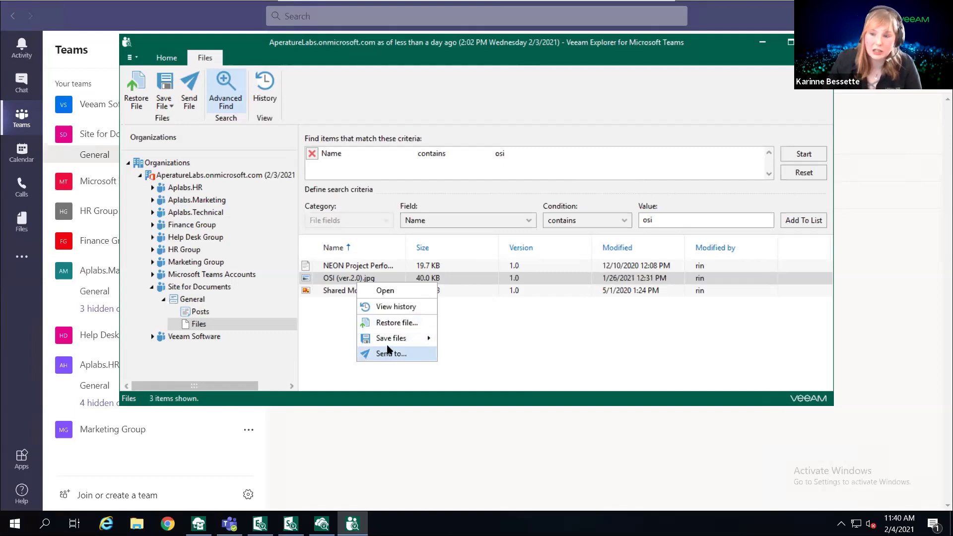
left_click(403, 324)
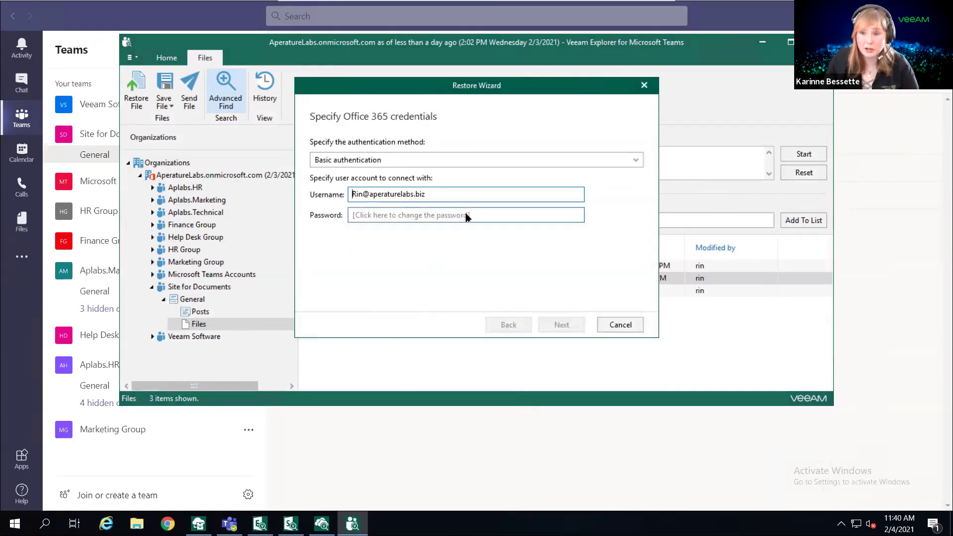
left_click(431, 220)
type("*********")
key("Return")
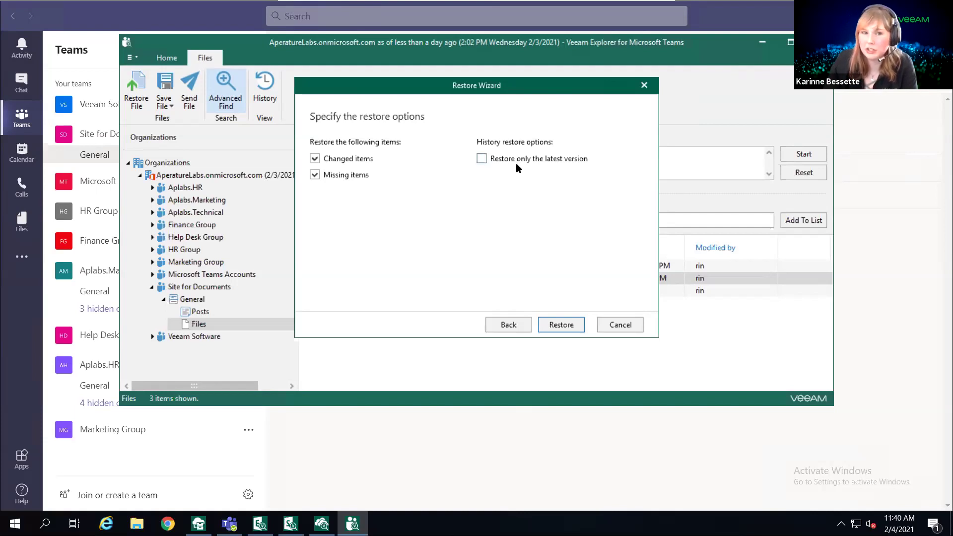
left_click(567, 324)
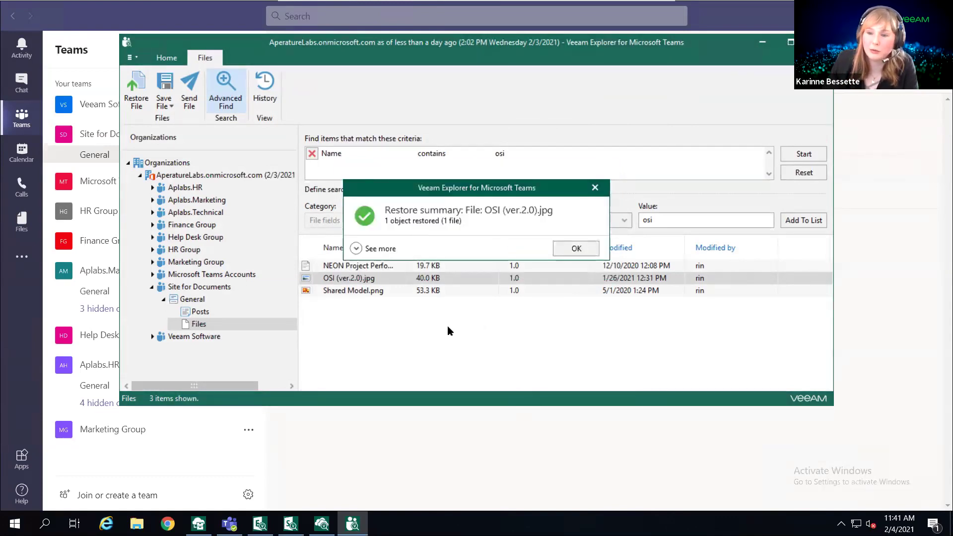
left_click(370, 248)
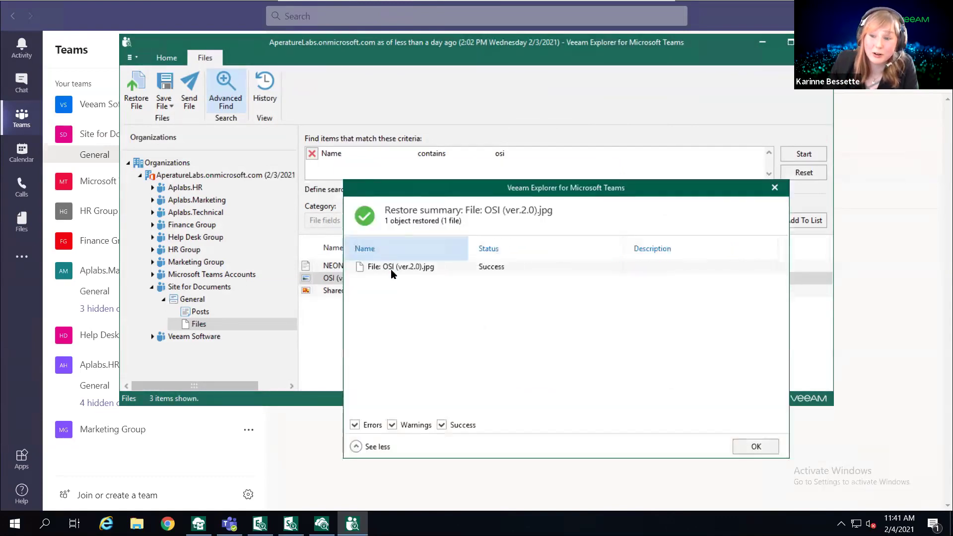
left_click(391, 269)
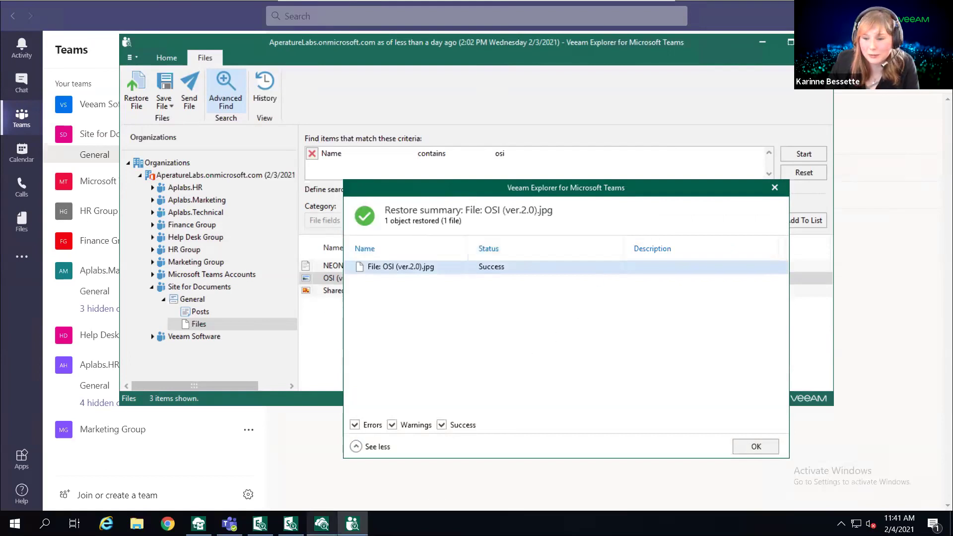
Switch to Microsoft Teams and open the restored OSI (ver.2.0).jpg in the General channel's files to check it, then close the preview.
left_click(229, 524)
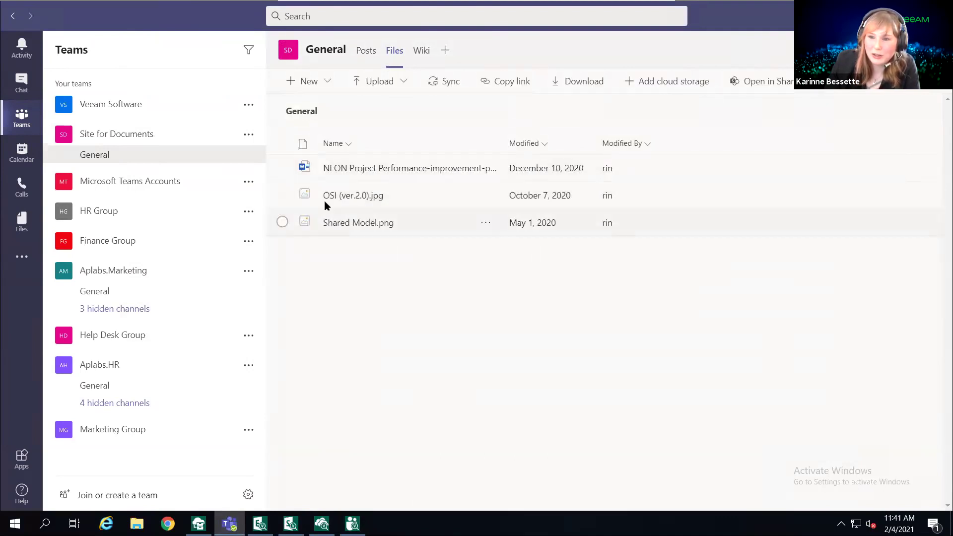
left_click(331, 199)
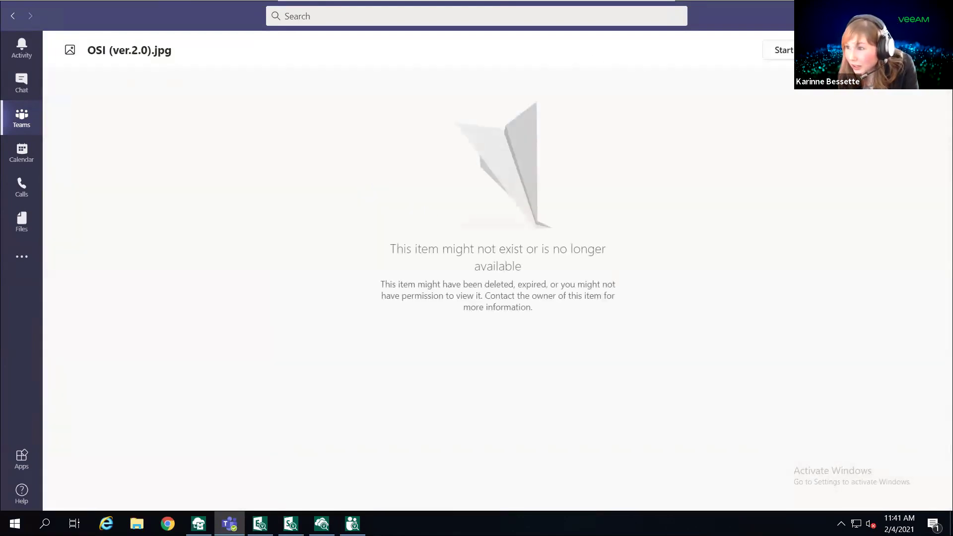
key("Escape")
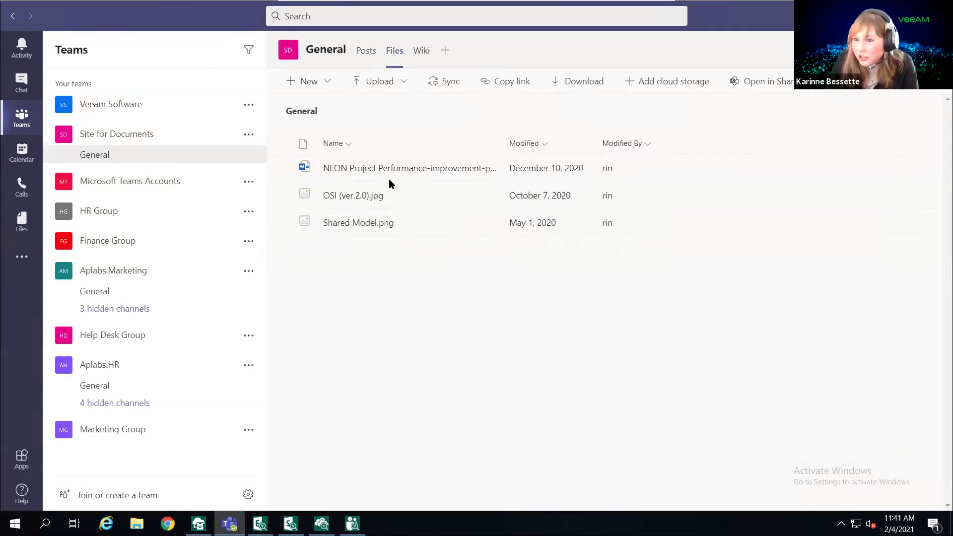
left_click(354, 195)
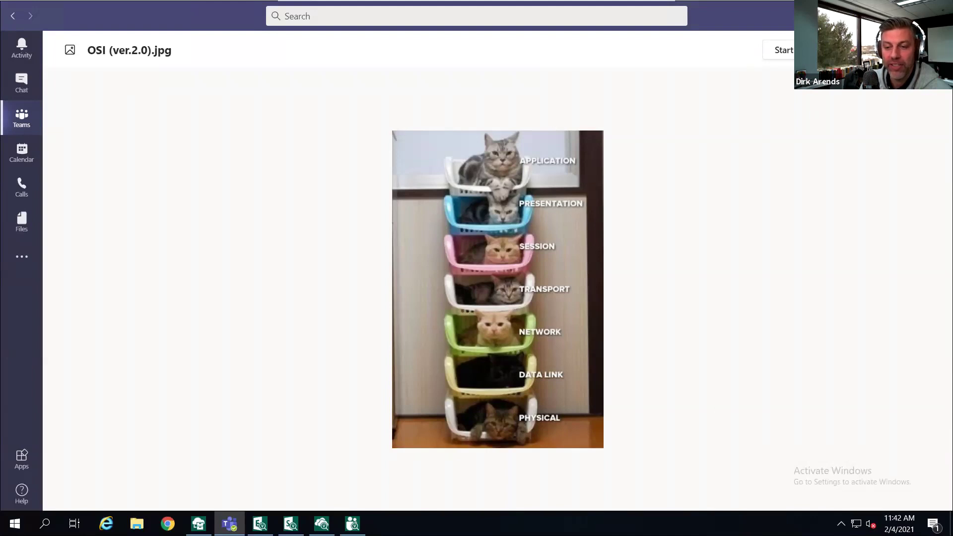
key("Escape")
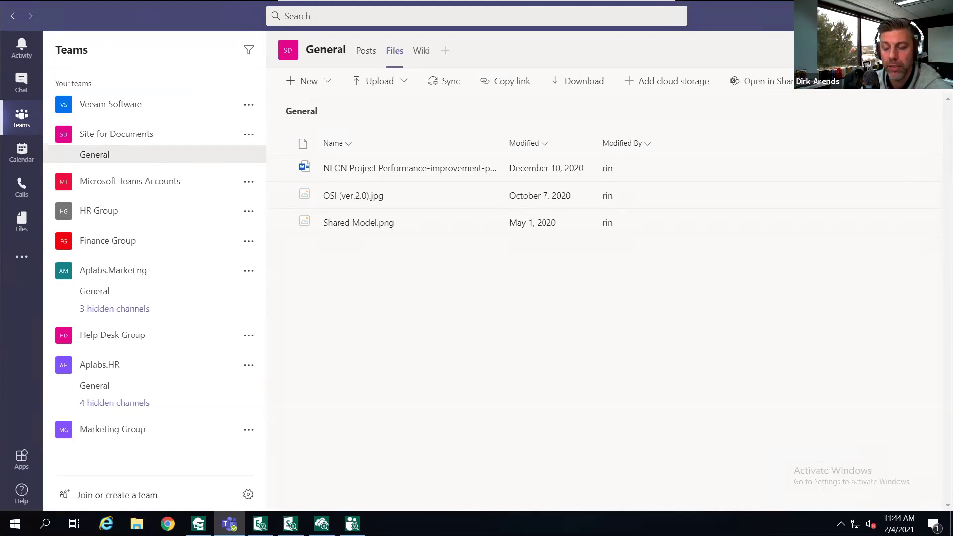
Switch to Veeam Backup for Microsoft Office 365 and review the AWS Repo backup repository's settings through to its object storage options.
key("alt+Tab")
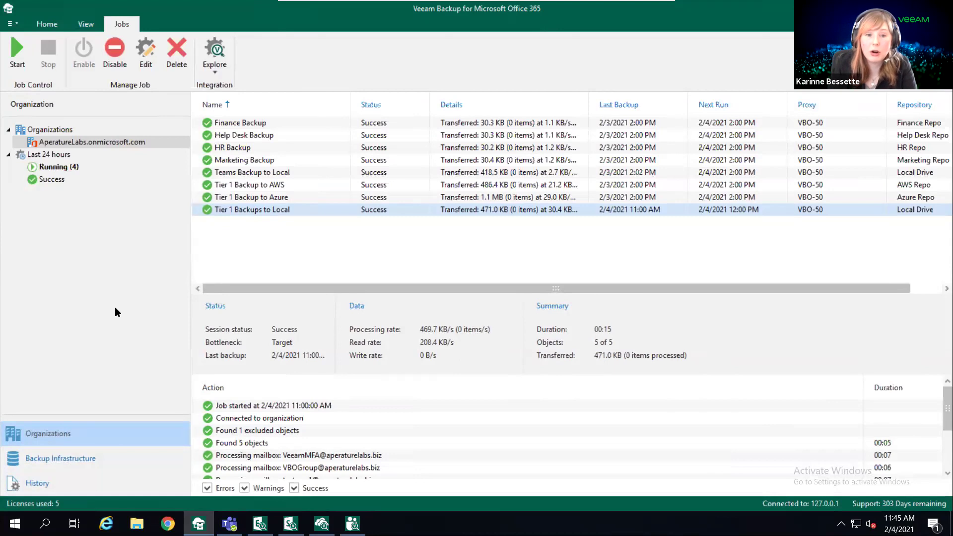
left_click(73, 457)
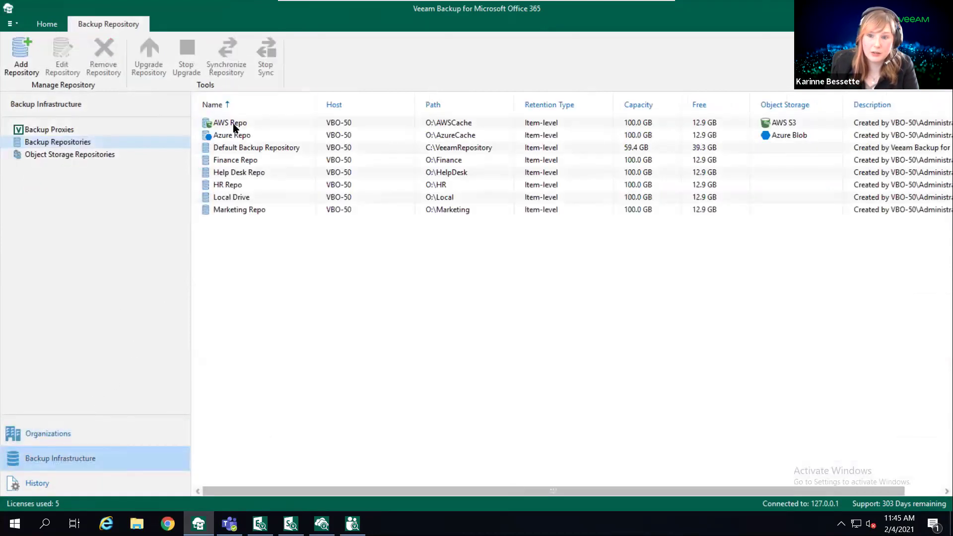
right_click(235, 125)
left_click(256, 133)
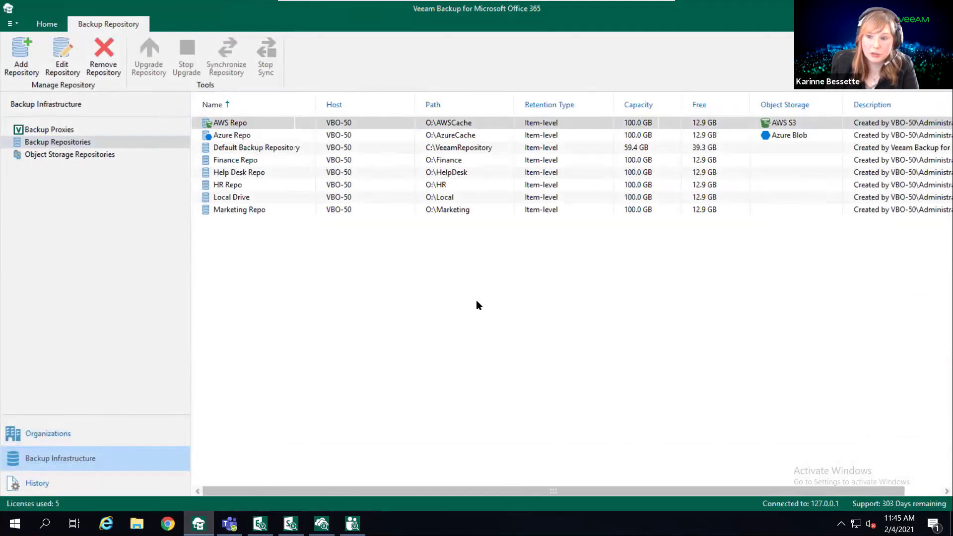
left_click(545, 360)
left_click(544, 359)
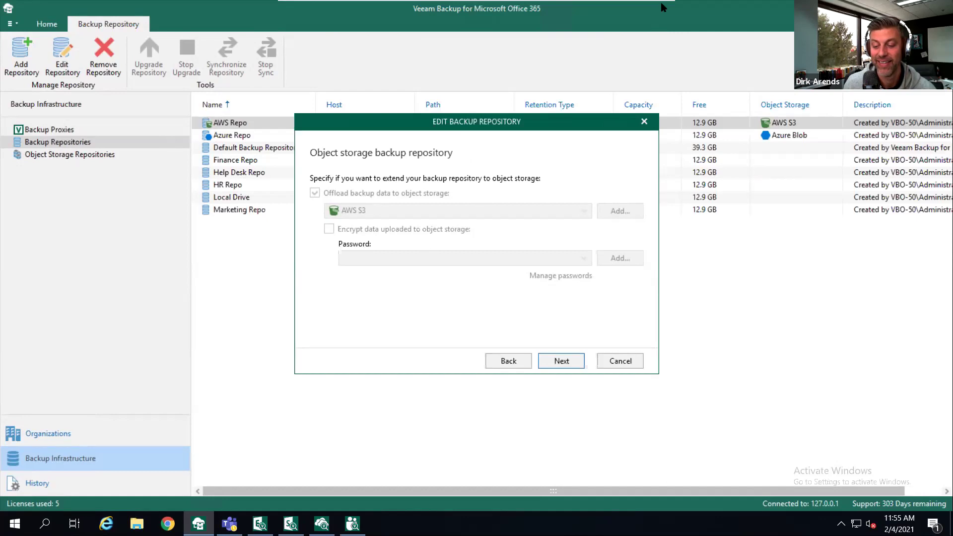
Minimize the remote session and spin the wheelofnames.com wheel twice, dismissing the first winner announcement without removing the entry.
mouse_move(662, 6)
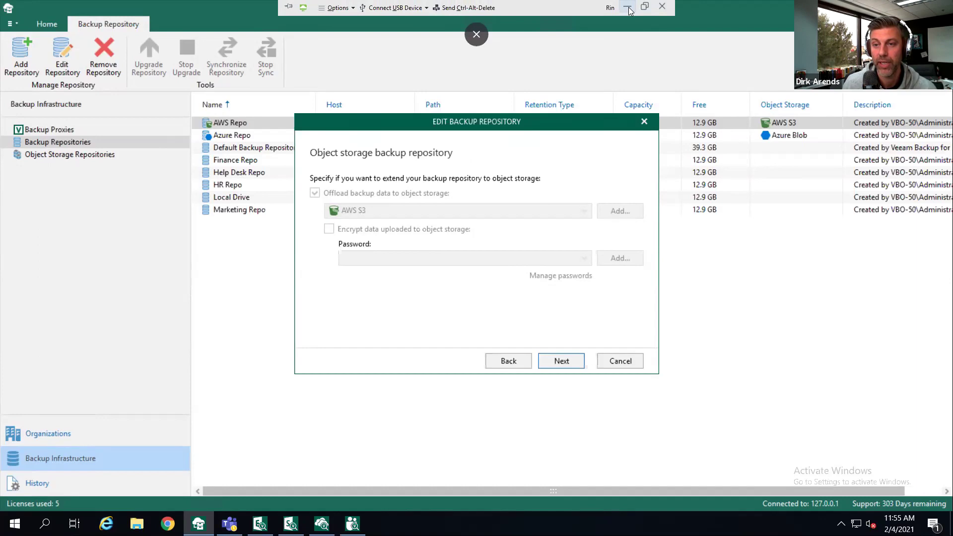
left_click(628, 9)
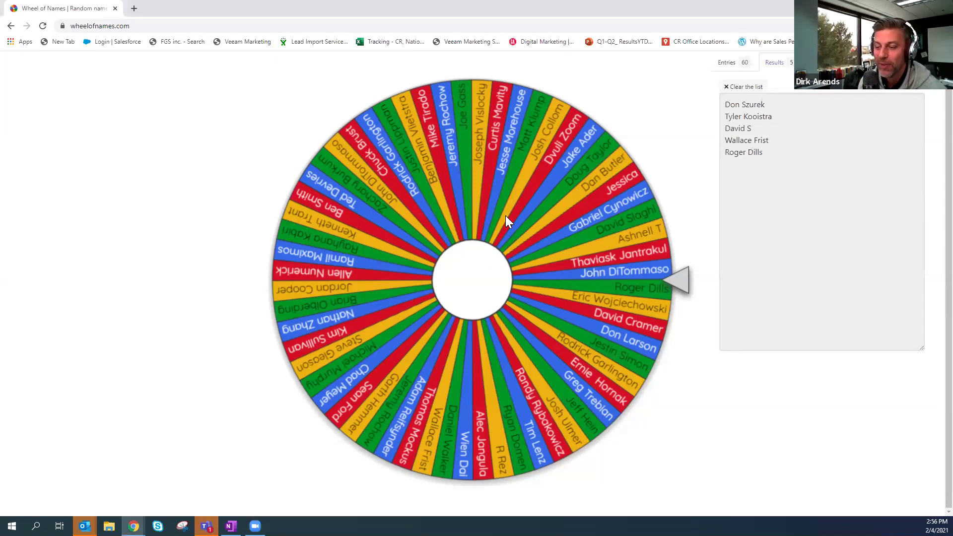
left_click(463, 189)
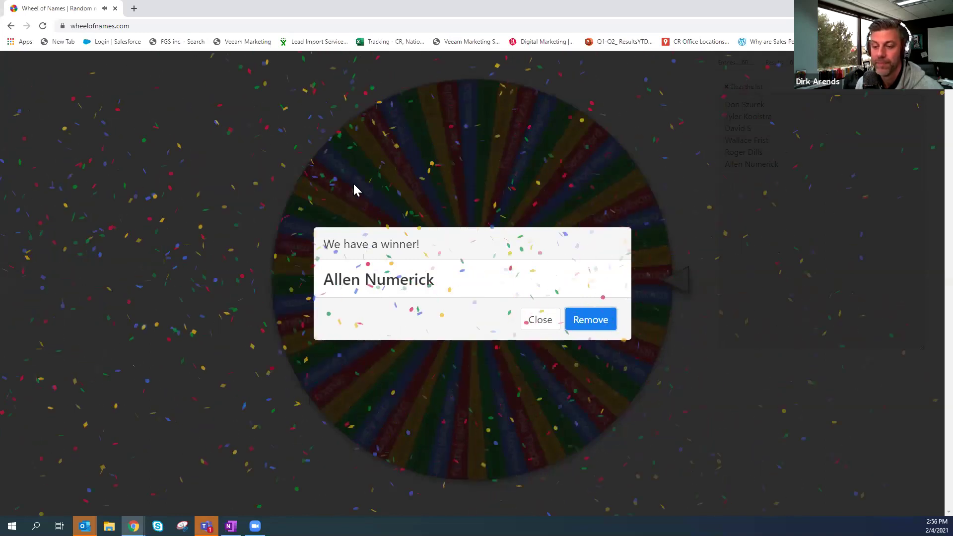
left_click(469, 272)
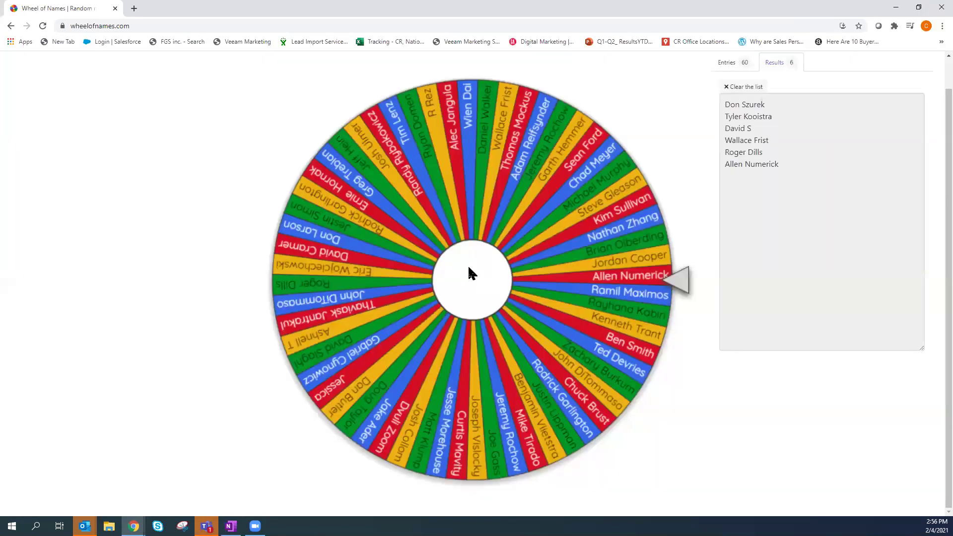
left_click(469, 268)
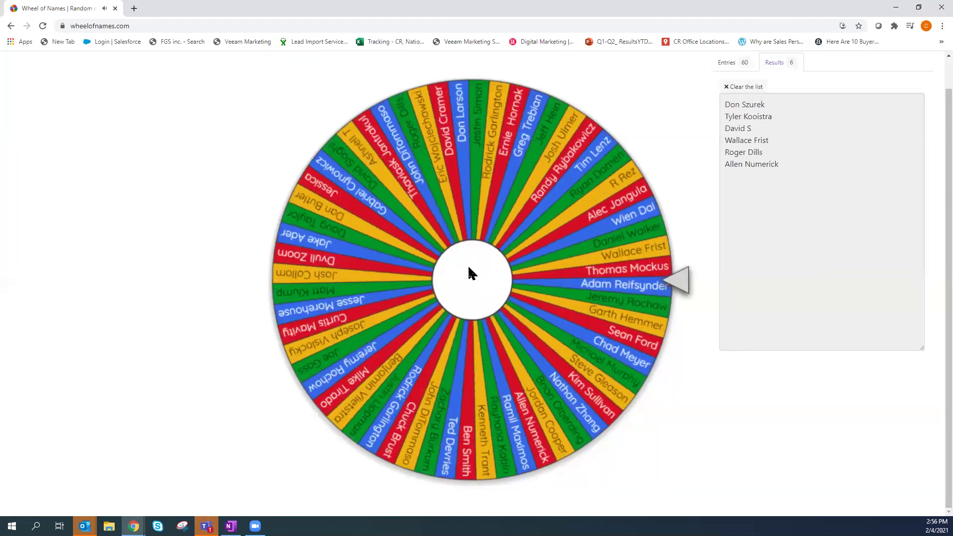